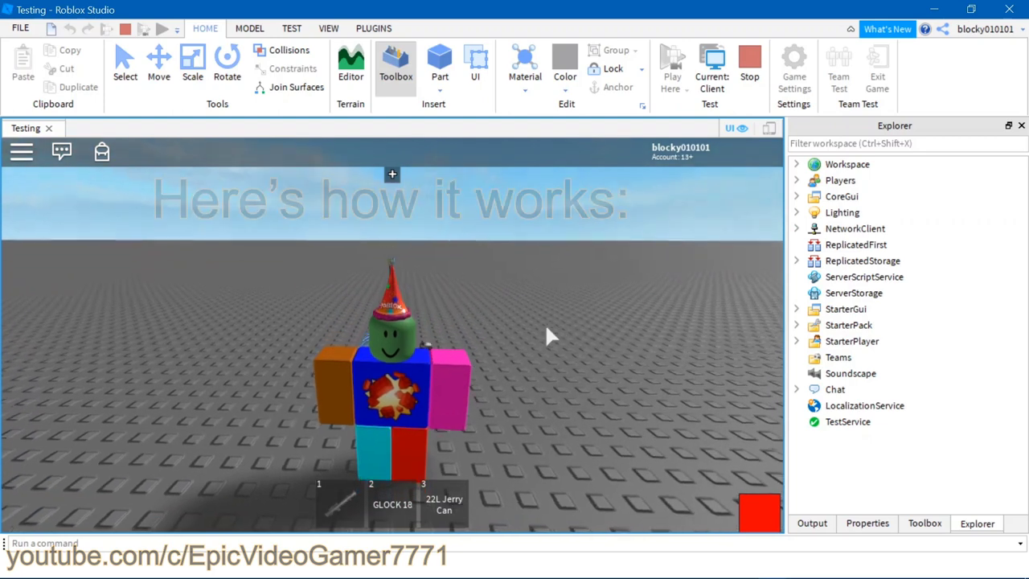
Step: Walk the character to the blue coil in the play test, collect it and equip it
key(w)
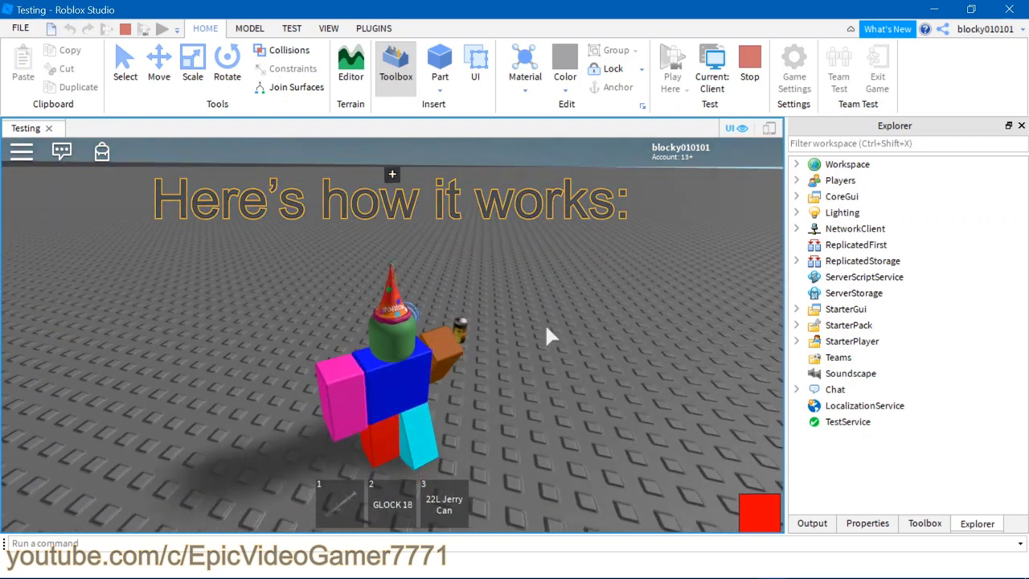
key(shift)
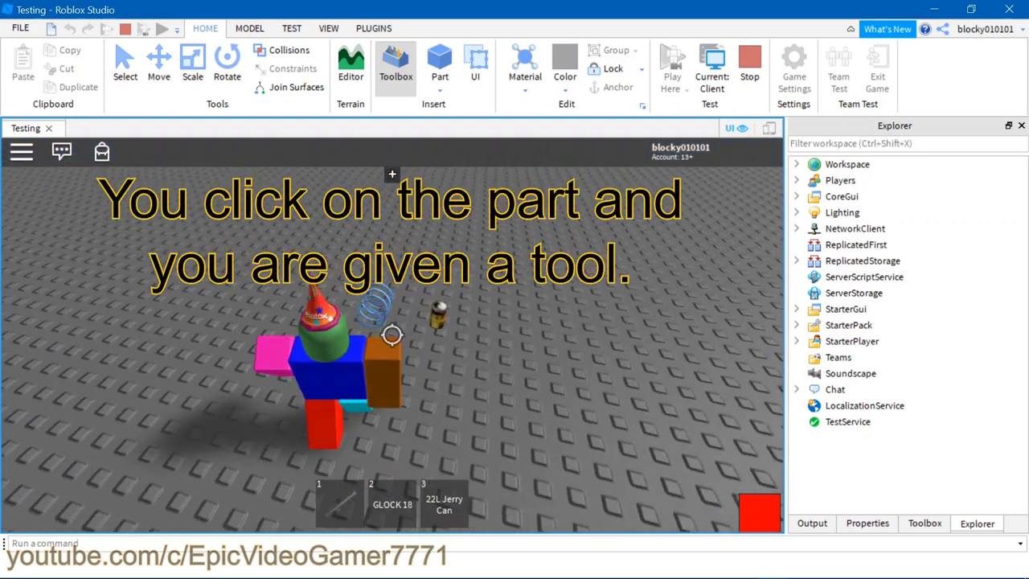
key(shift)
key(d)
right_drag(399, 319, 399, 319)
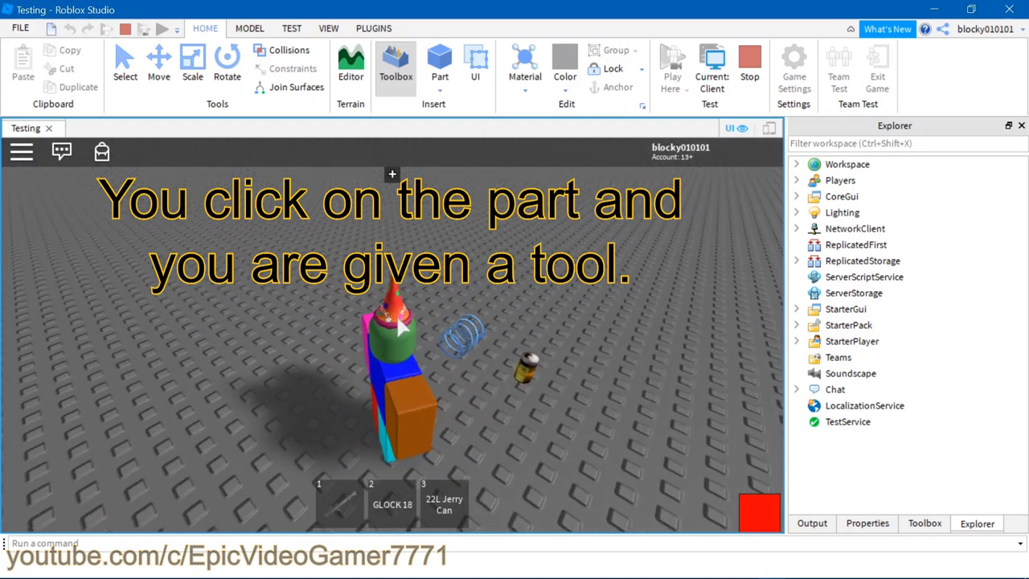
key(w)
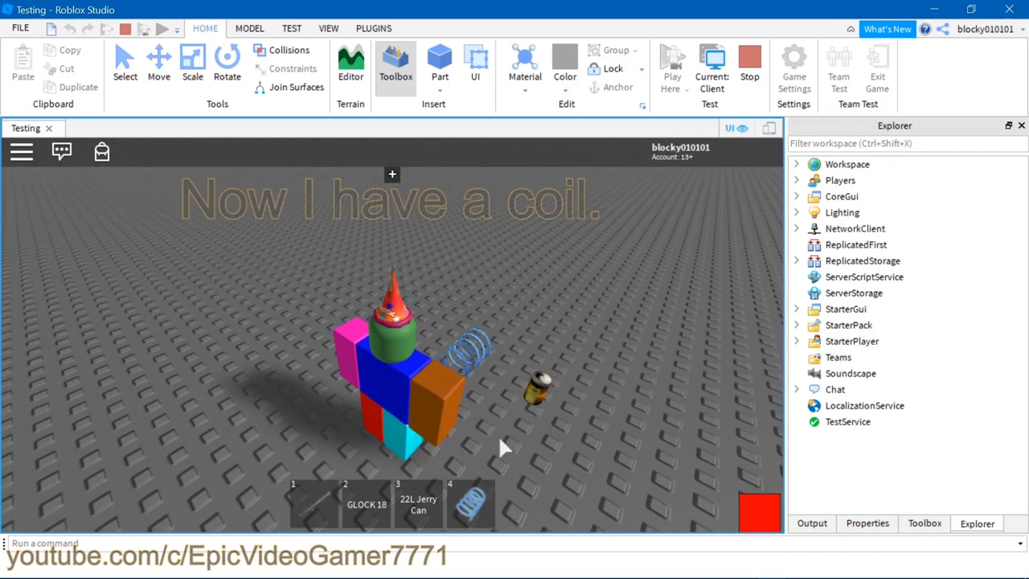
click(480, 496)
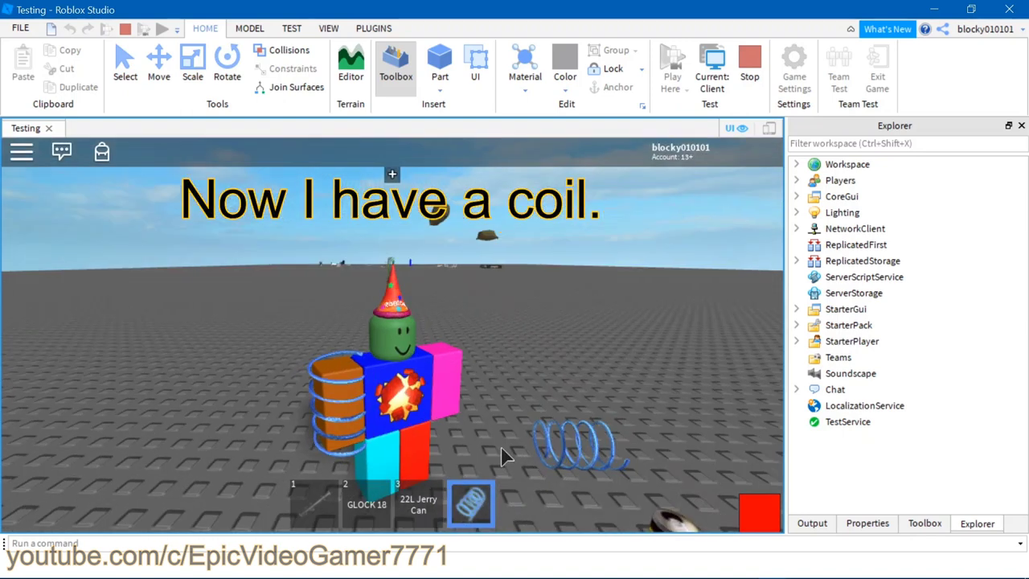
right_drag(501, 449, 501, 449)
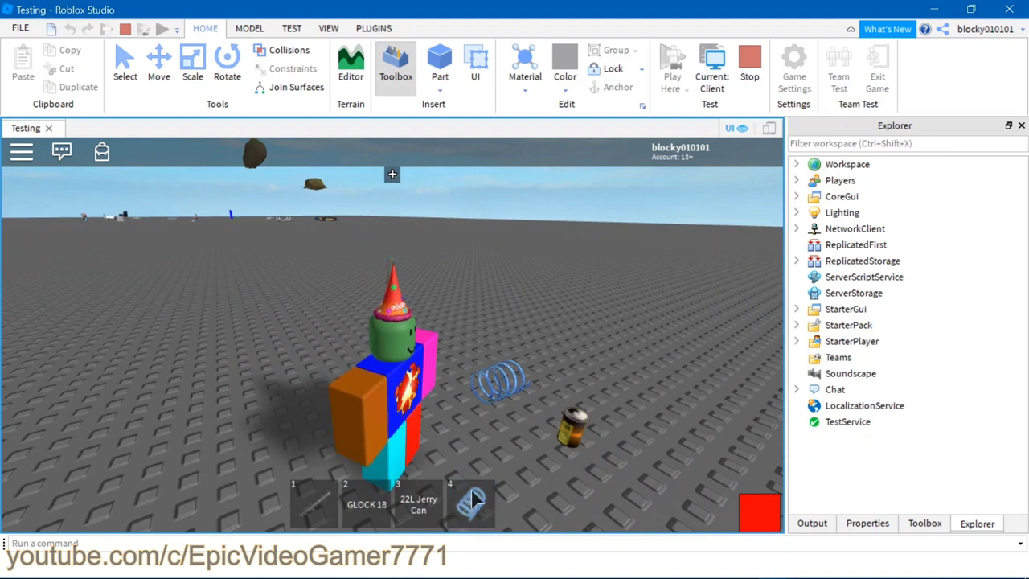
Step: Collect and equip the drink can as a tool, and end the play test
key(d)
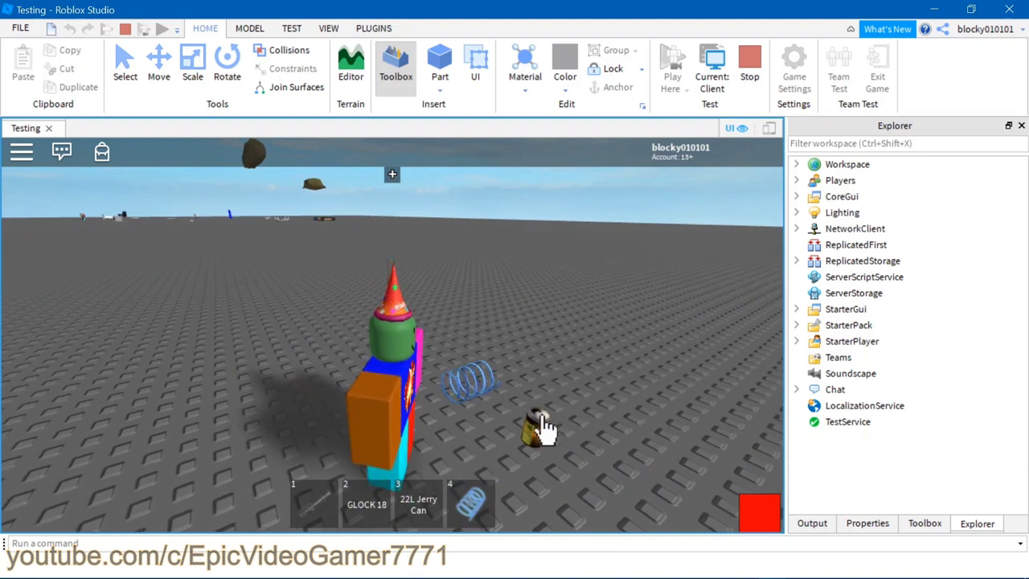
click(542, 416)
right_drag(537, 422, 504, 404)
click(505, 415)
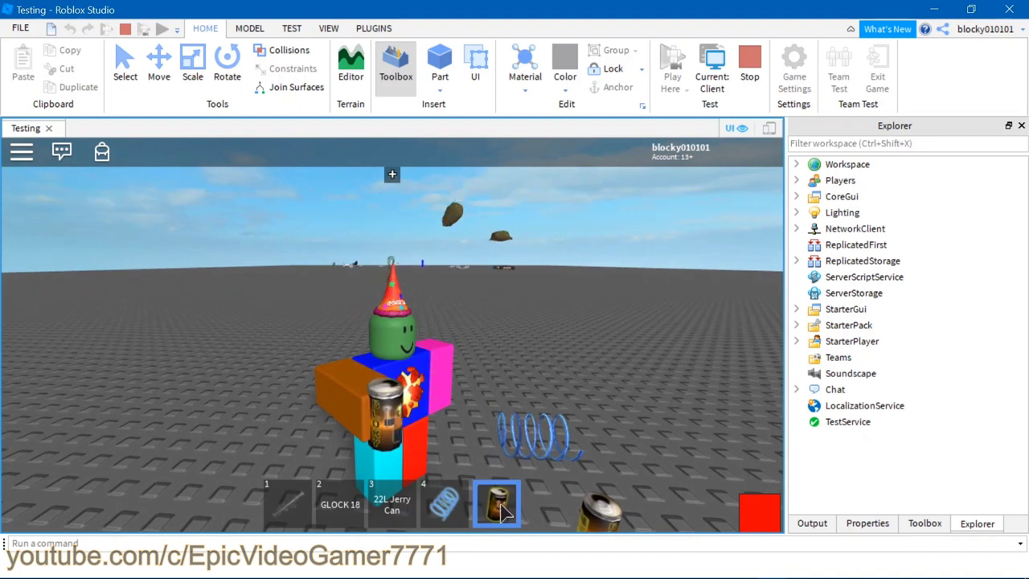
click(129, 29)
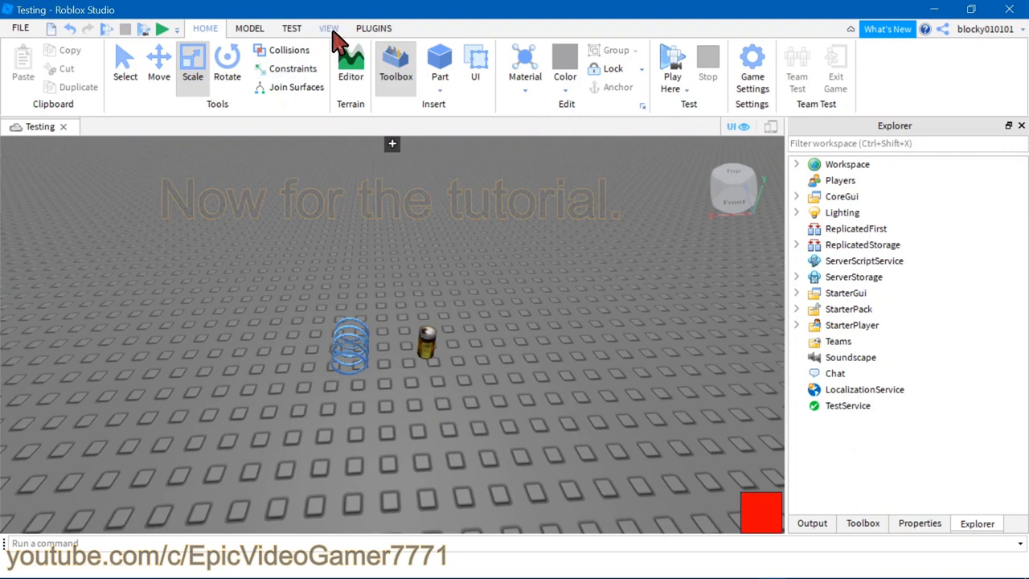
Step: Search the Toolbox models for "linked sword" and insert the Sword by ROBLOX, declining to put it into the starter pack
click(332, 28)
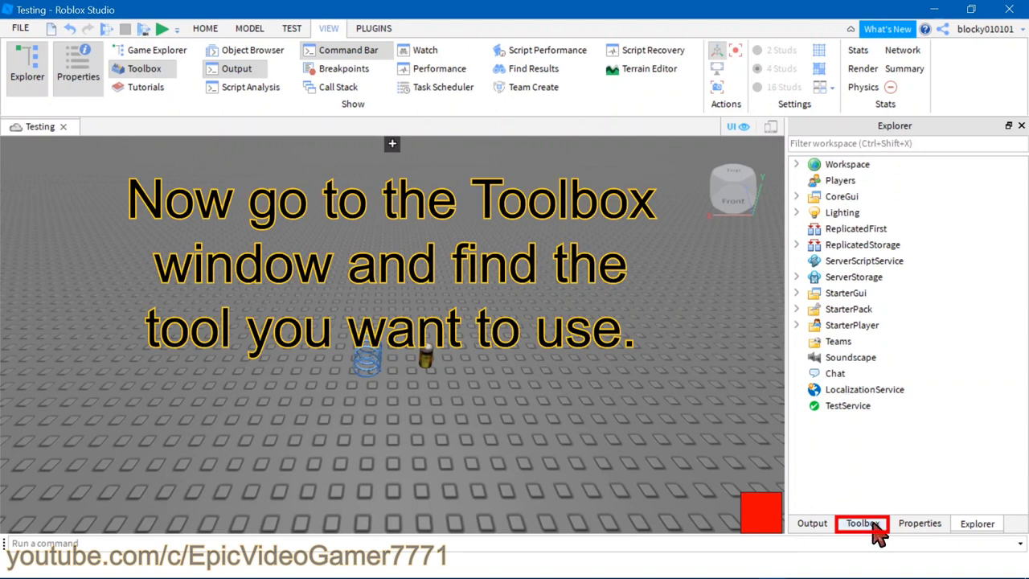
click(864, 524)
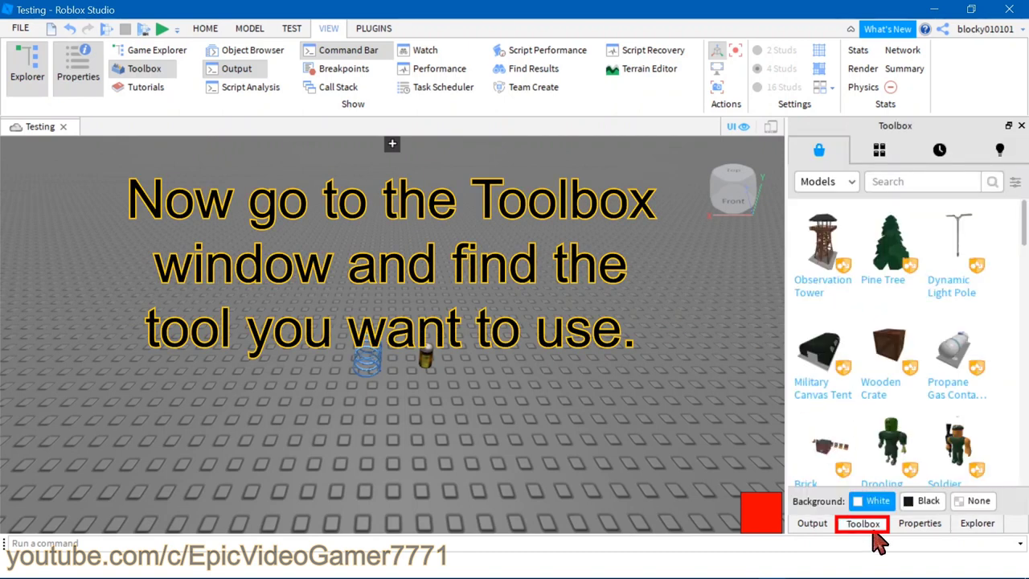
click(900, 186)
text(linked sword)
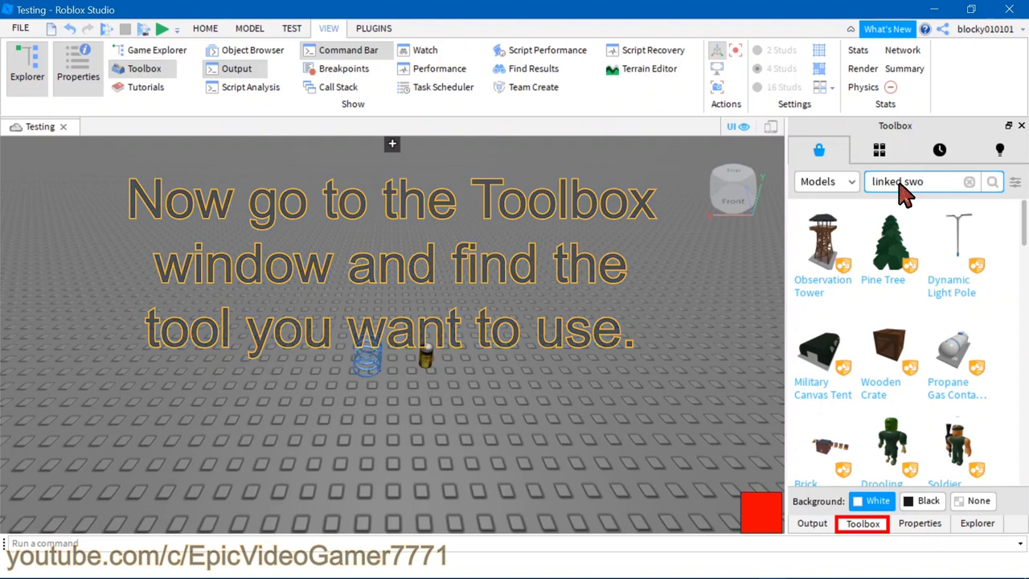
key(Return)
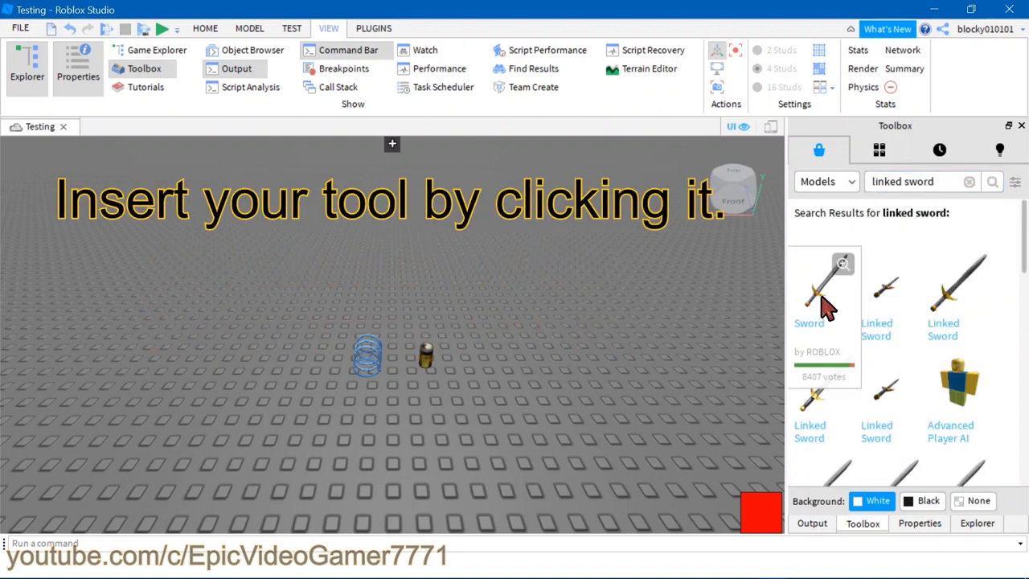
click(828, 303)
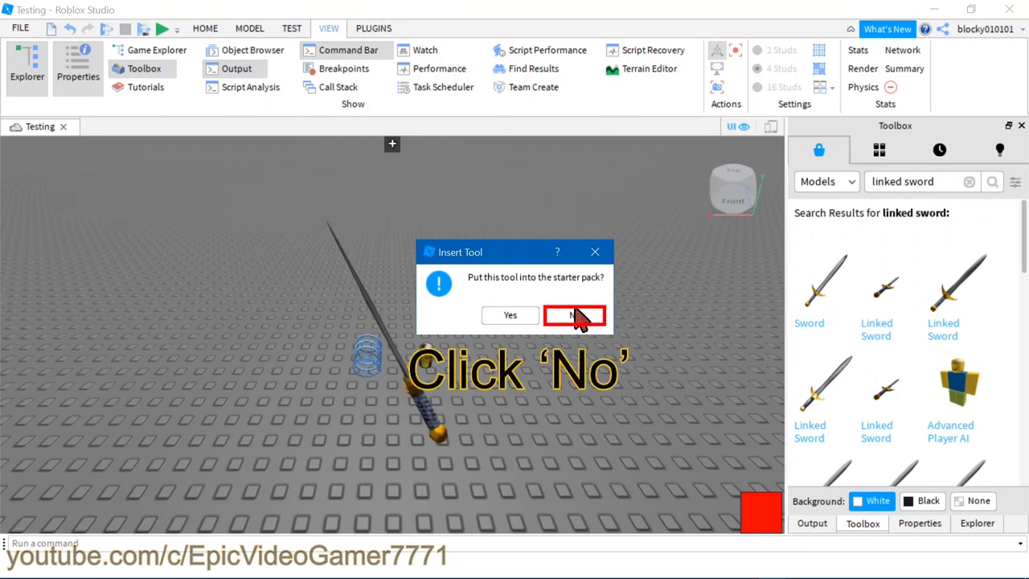
click(574, 315)
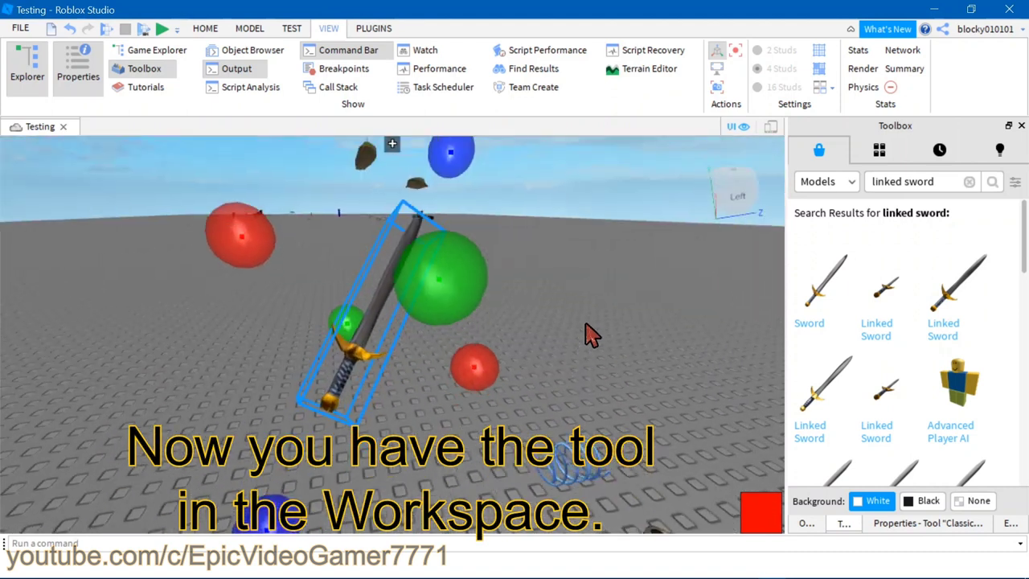
Step: Turn off the Locked property of the Handle part inside ClassicSword
right_drag(586, 324, 586, 327)
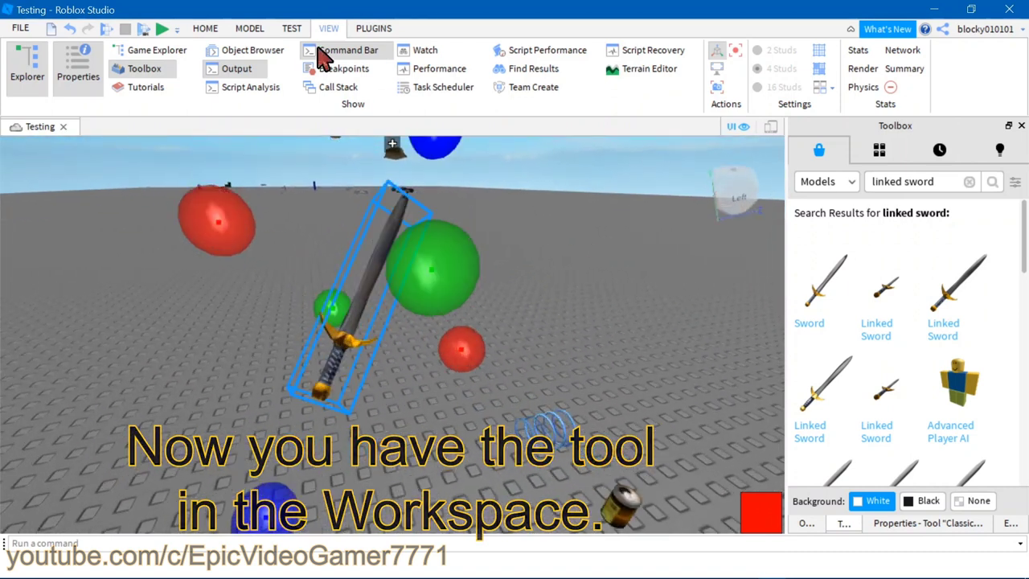
click(206, 29)
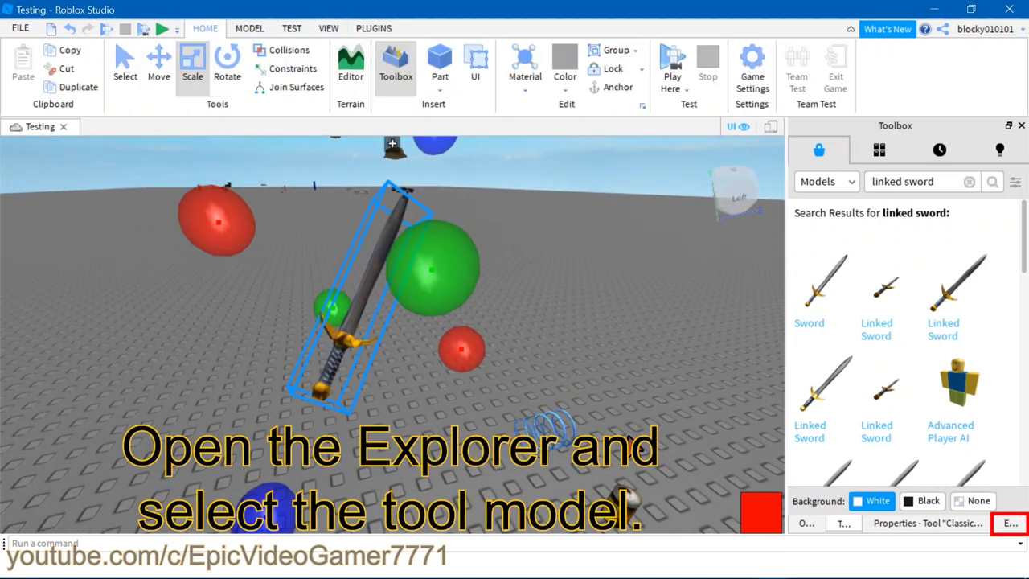
click(881, 523)
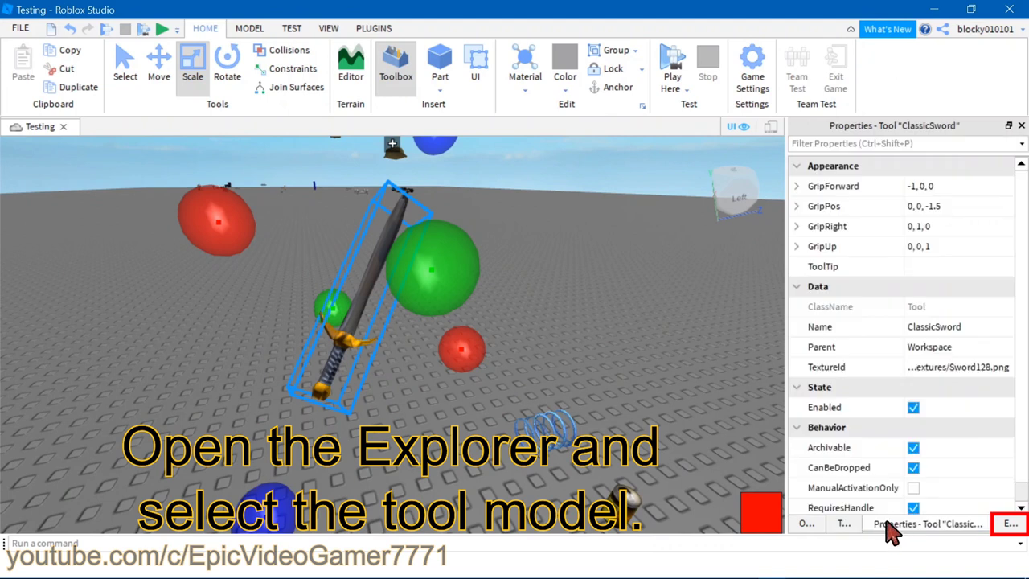
scroll(915, 415, down, 2)
scroll(915, 415, up, 1)
click(1010, 523)
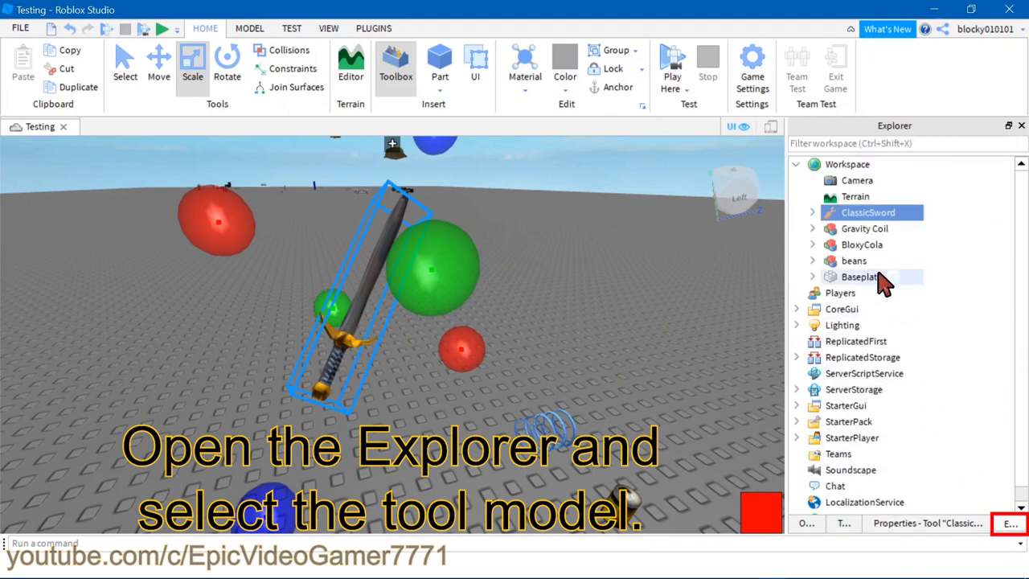
click(812, 213)
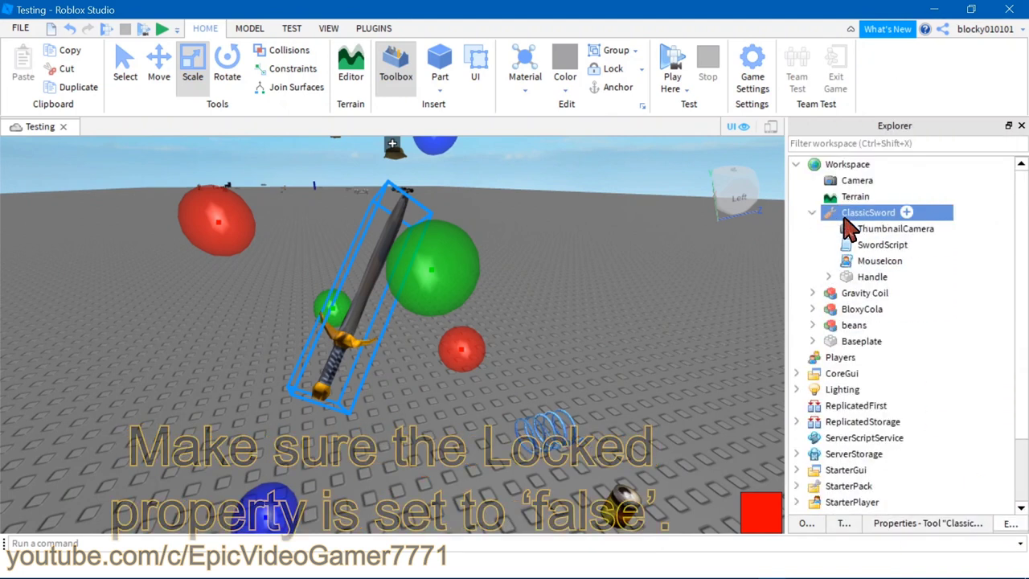
click(829, 276)
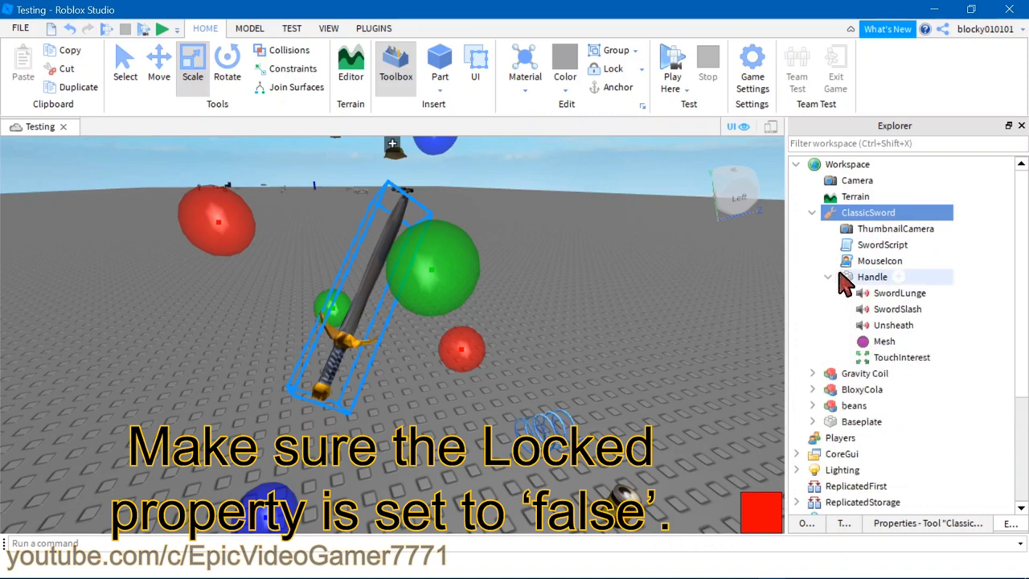
click(847, 278)
click(916, 524)
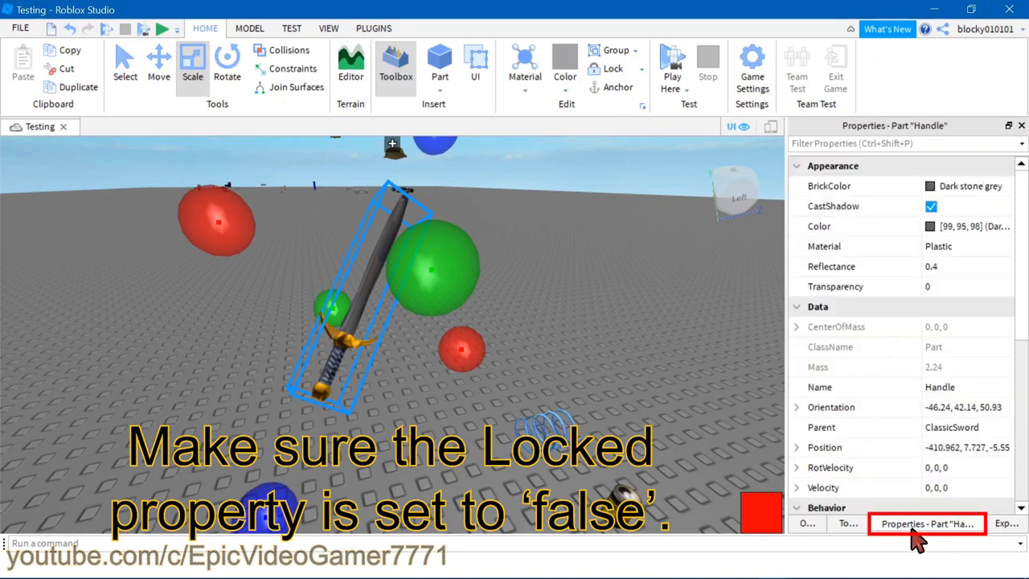
scroll(936, 474, down, 4)
click(931, 327)
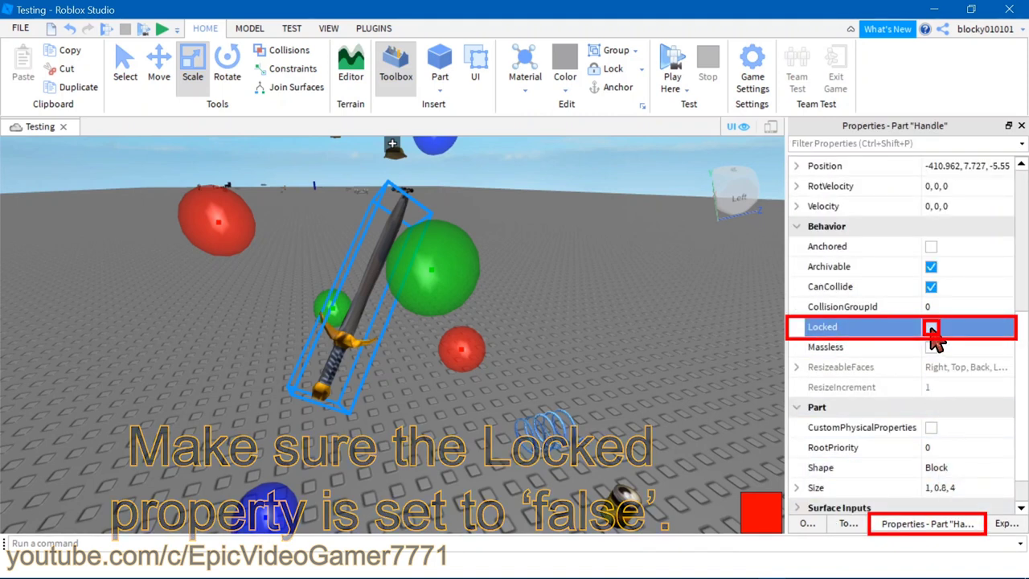
Step: Rotate the sword's Handle part so that the blade lies horizontally
click(1005, 523)
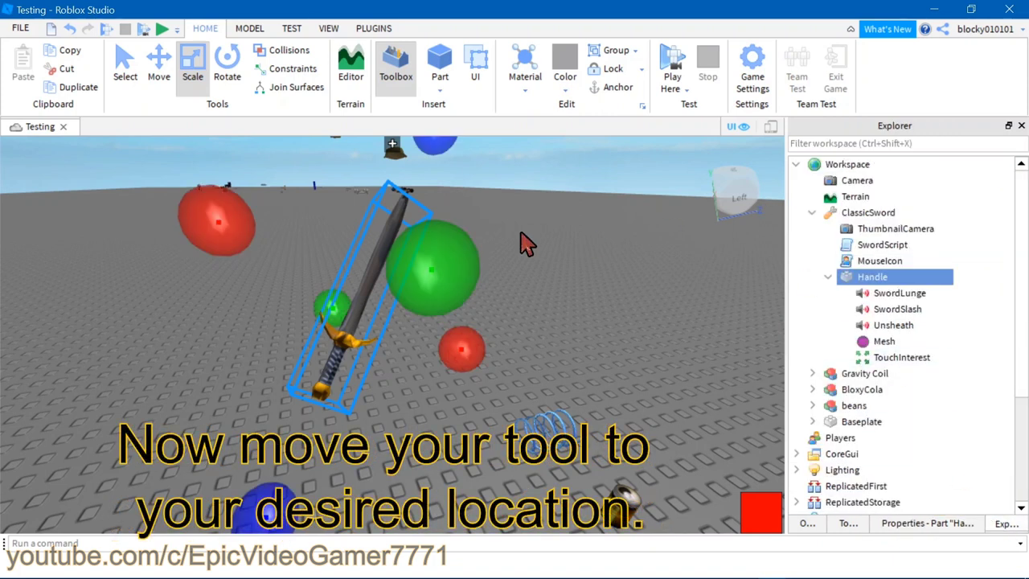
key(f)
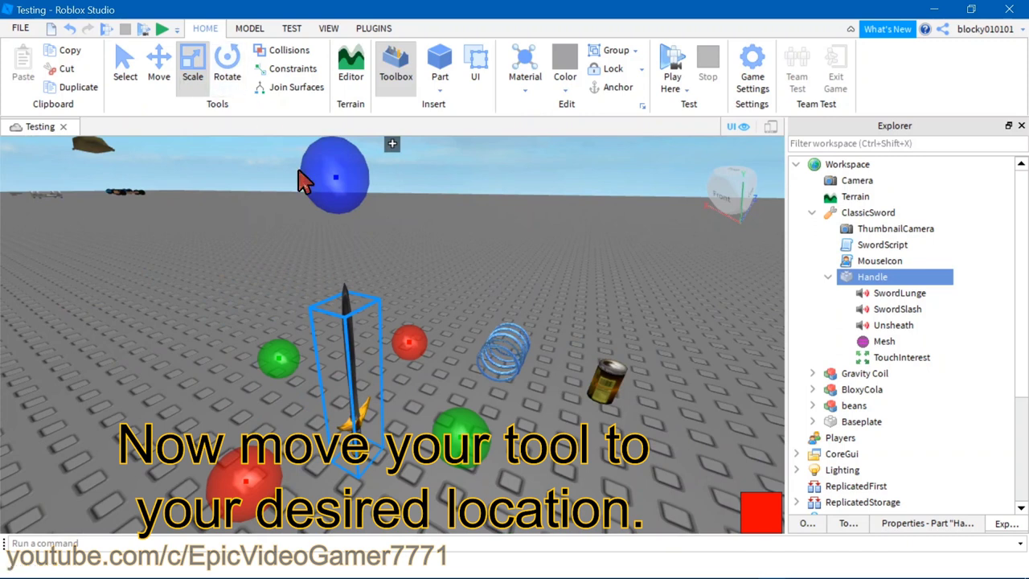
right_drag(299, 171, 287, 151)
click(234, 81)
right_drag(490, 305, 520, 300)
drag(407, 250, 310, 273)
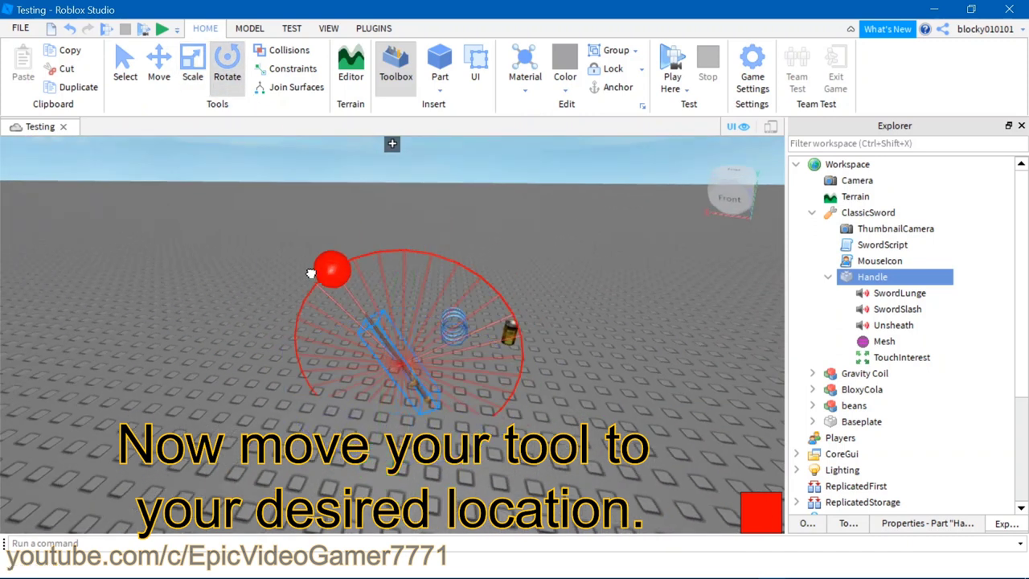
Step: Move the sword's Handle part straight down close to the baseplate
key(f)
click(158, 68)
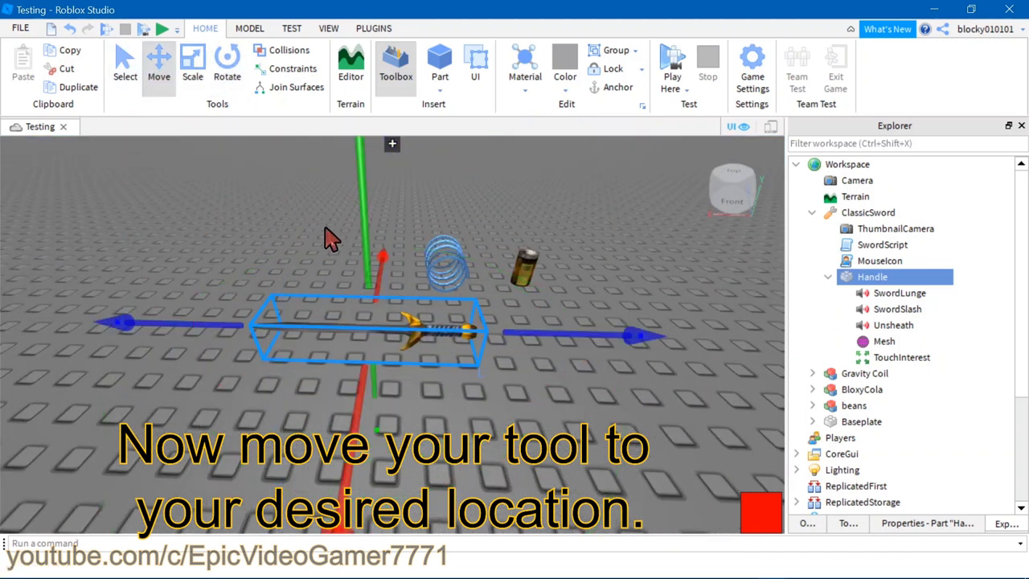
drag(355, 201, 364, 291)
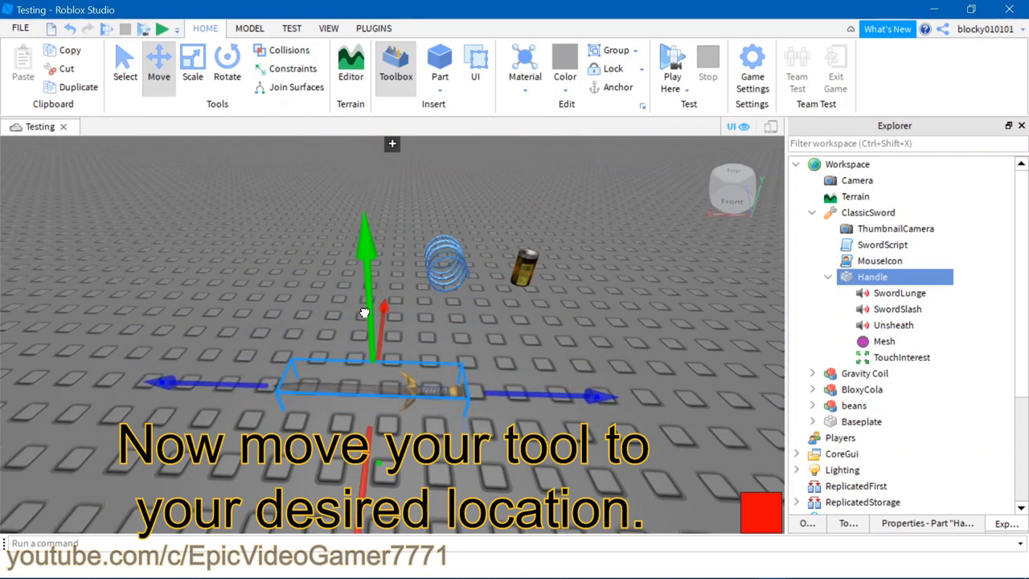
Step: Rotate the lowered sword about its vertical axis so that its blade points toward the back of the scene
scroll(363, 259, up, 5)
right_drag(366, 298, 408, 273)
scroll(363, 259, down, 5)
click(226, 71)
scroll(409, 273, up, 4)
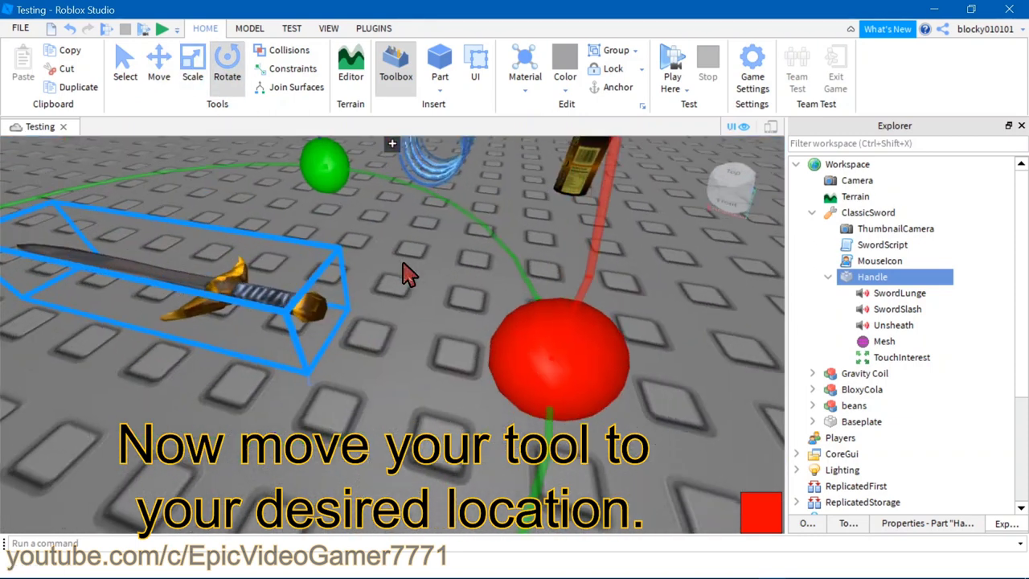
scroll(408, 273, down, 5)
right_drag(415, 323, 415, 324)
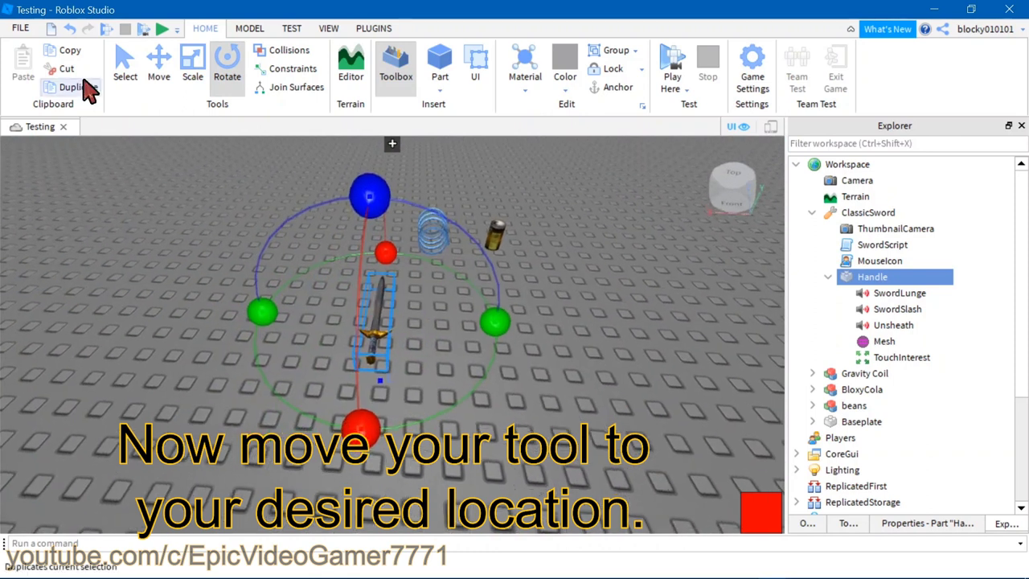
Step: Move the sword across the baseplate to stand in line beside the drink can and coil
click(170, 87)
key(d)
drag(459, 319, 501, 312)
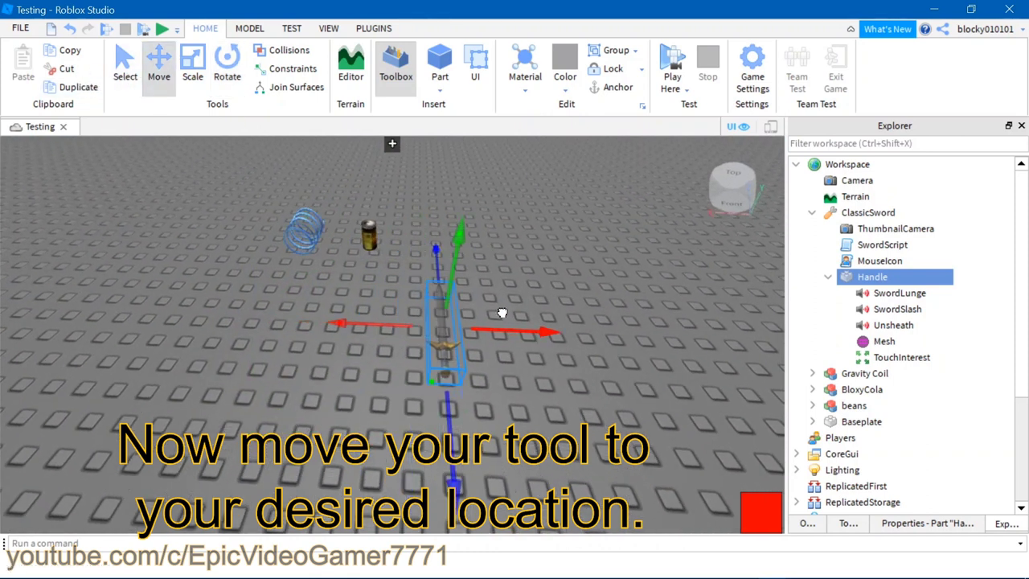
right_drag(416, 295, 415, 295)
drag(519, 308, 393, 264)
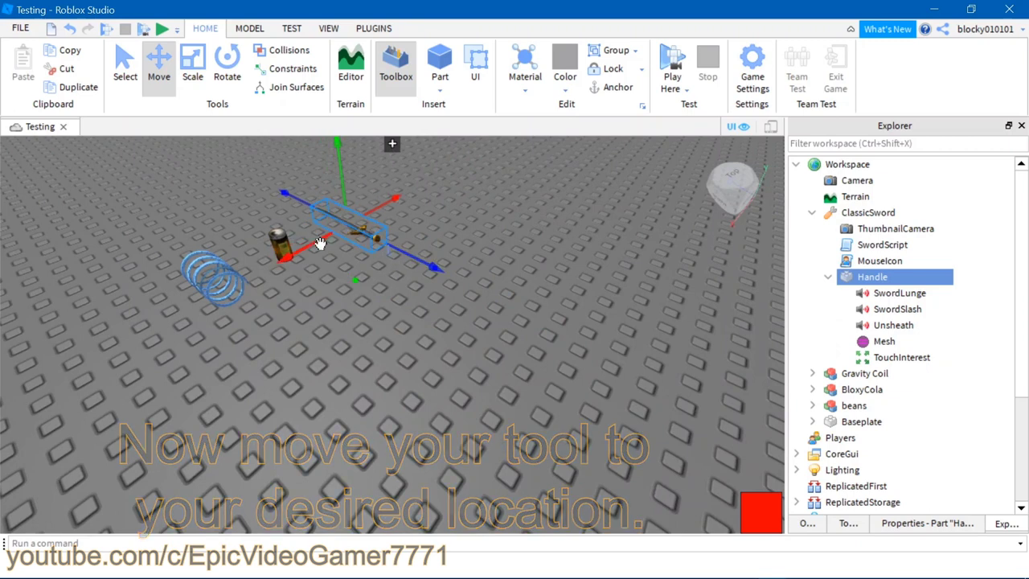
Step: Collapse the Handle part's contents in the Explorer and duplicate the Handle within ClassicSword
click(475, 218)
key(w)
right_drag(475, 218, 475, 218)
key(s)
key(w)
key(s)
key(w)
click(416, 286)
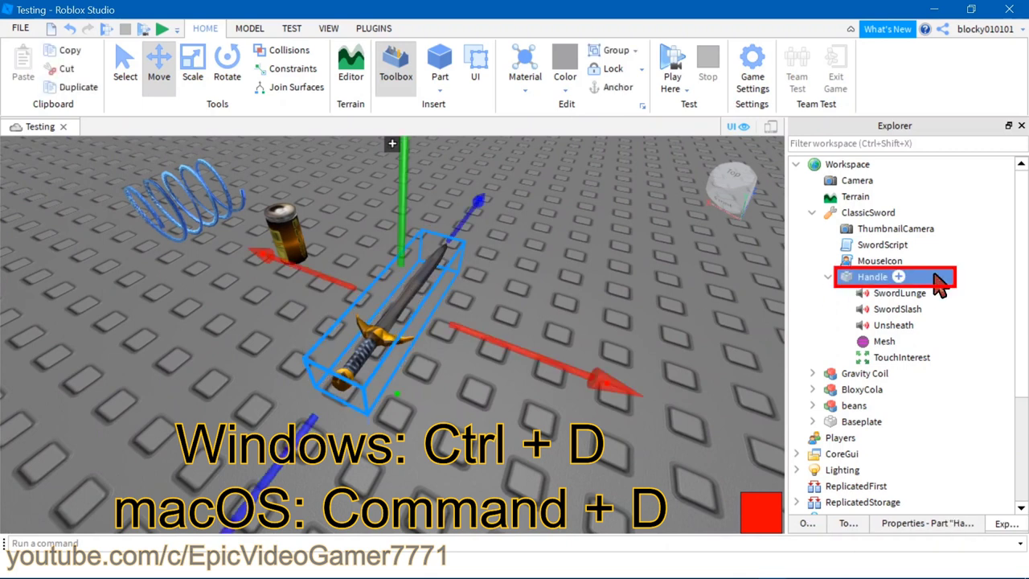
click(829, 277)
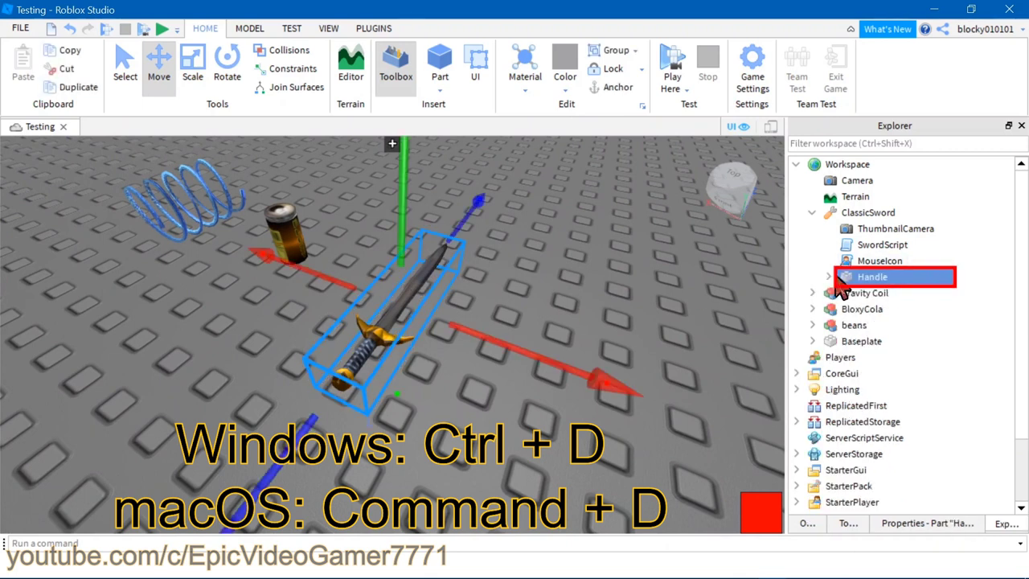
key(ctrl+d)
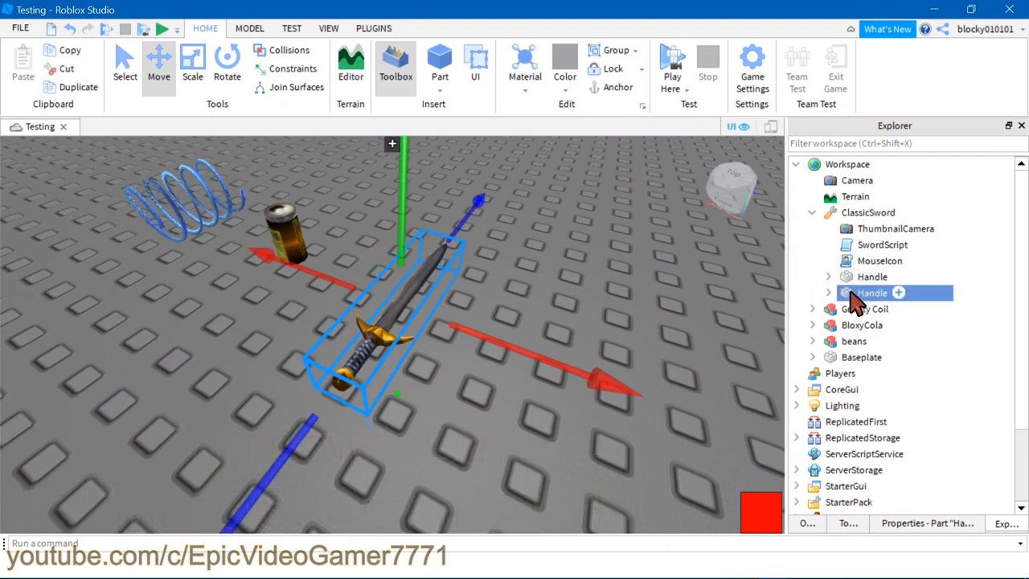
Step: Move the duplicated Handle out into Workspace and move the ClassicSword tool into Lighting
drag(873, 210, 870, 169)
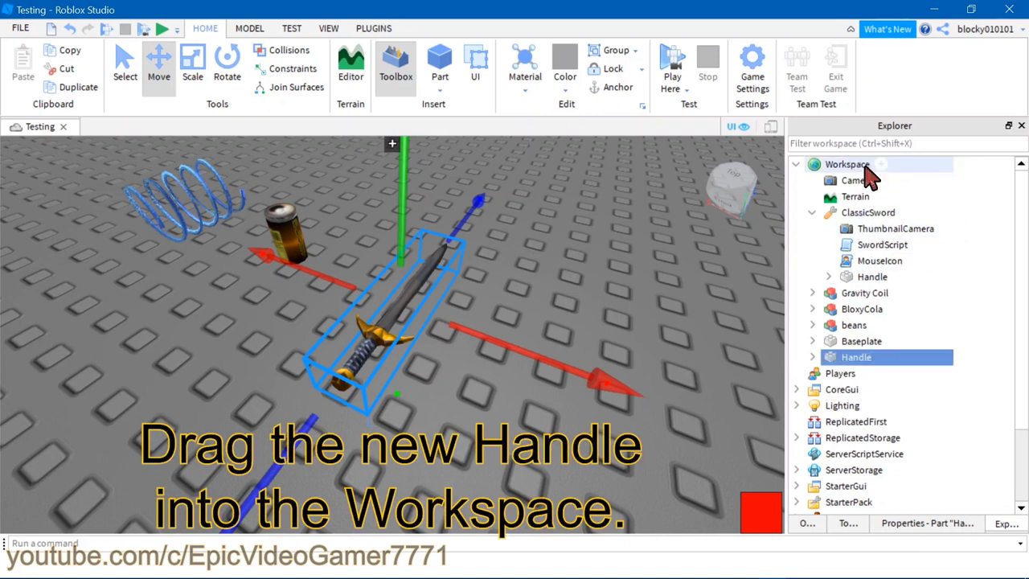
click(863, 210)
click(812, 212)
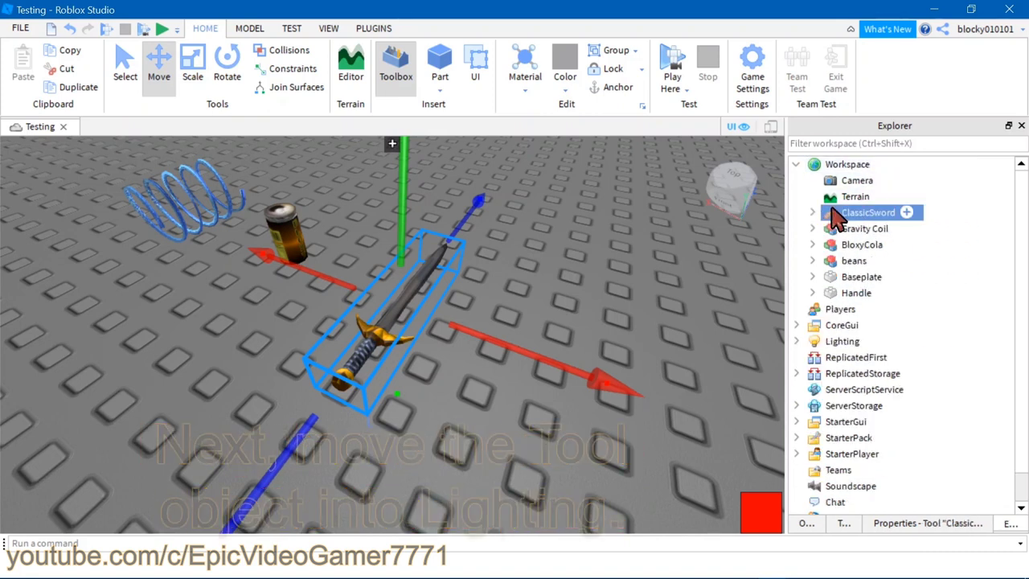
drag(851, 225, 849, 348)
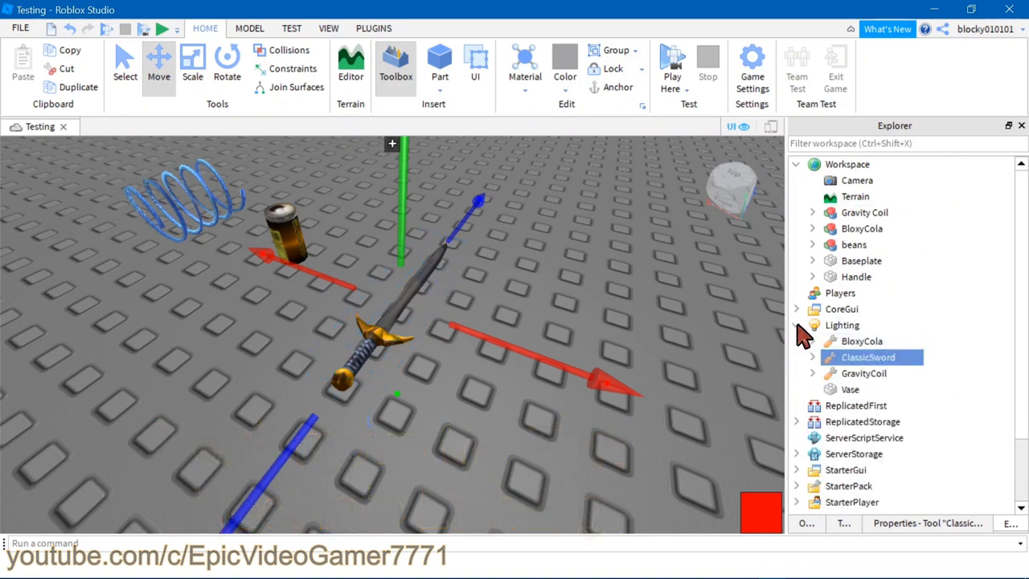
click(796, 325)
Step: Group the Workspace Handle into a model and name the group LinkedSword
click(840, 277)
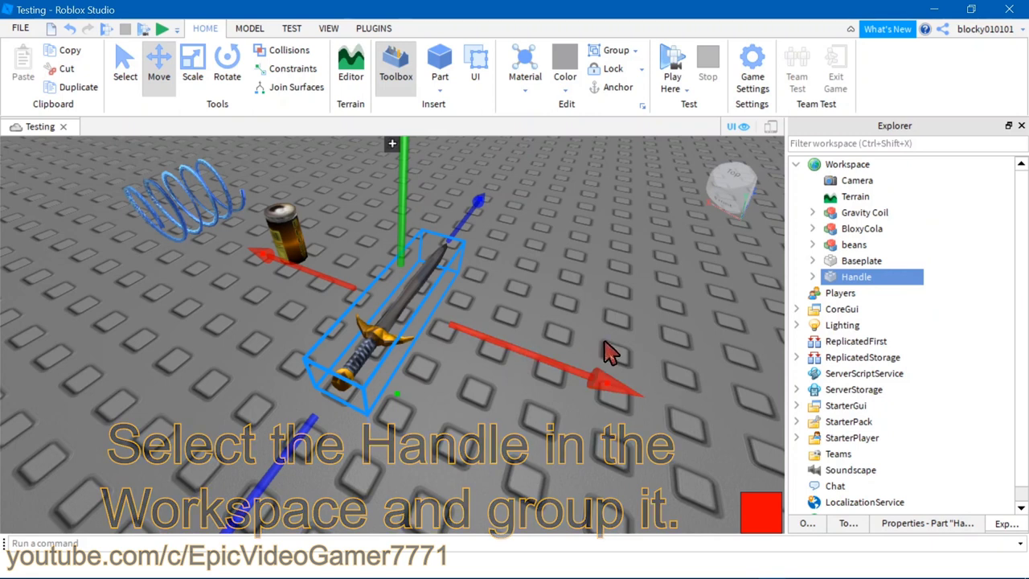
key(ctrl+g)
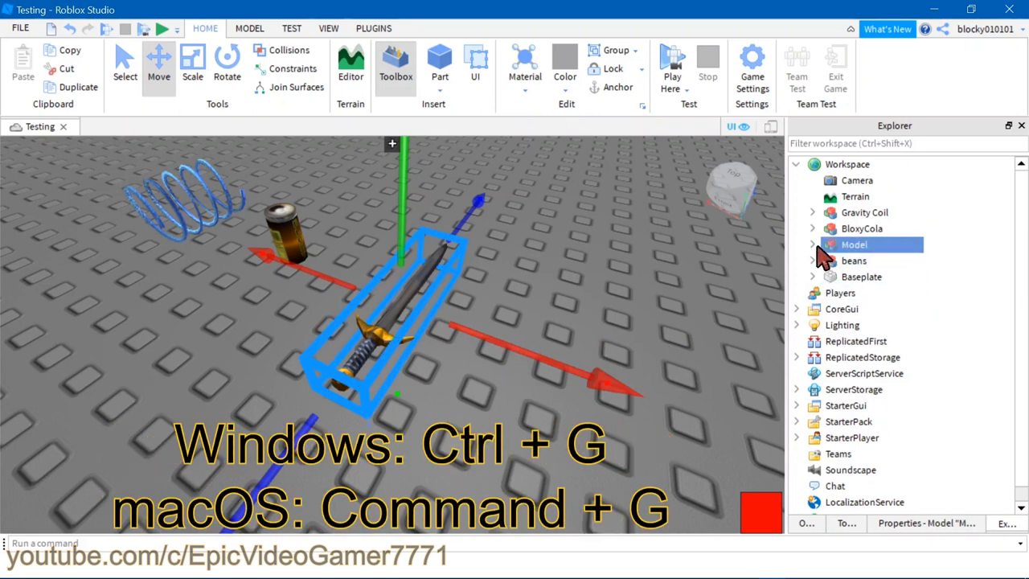
click(813, 244)
click(854, 243)
text(L)
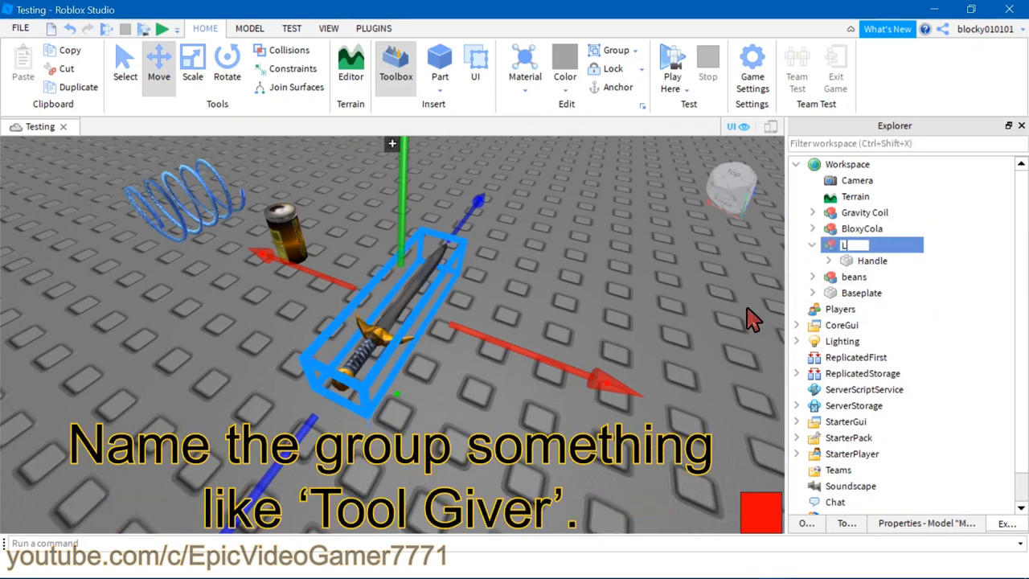
text(LinkedSword)
key(Return)
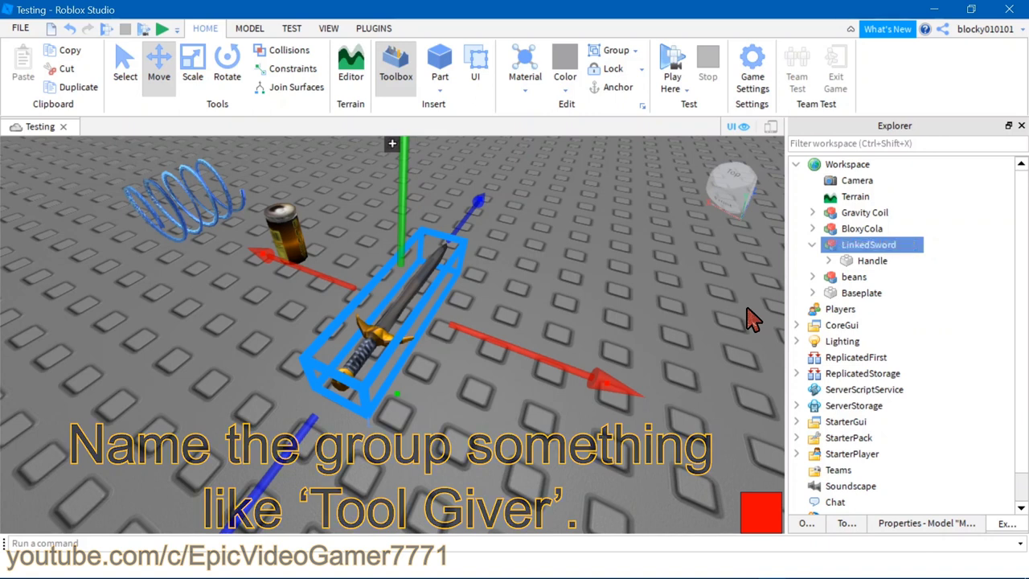
Step: Anchor the Handle part inside the LinkedSword group
click(796, 341)
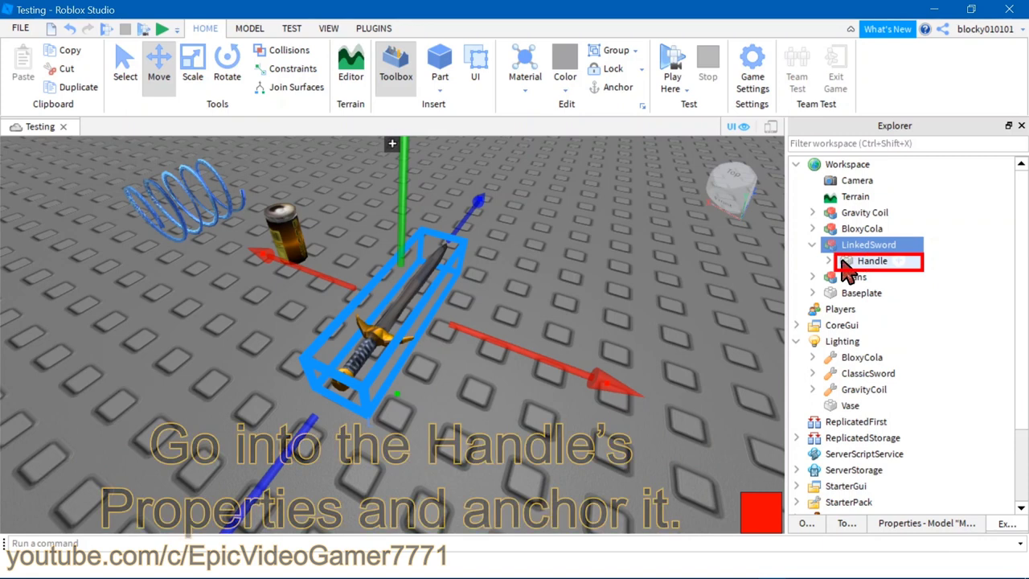
click(842, 260)
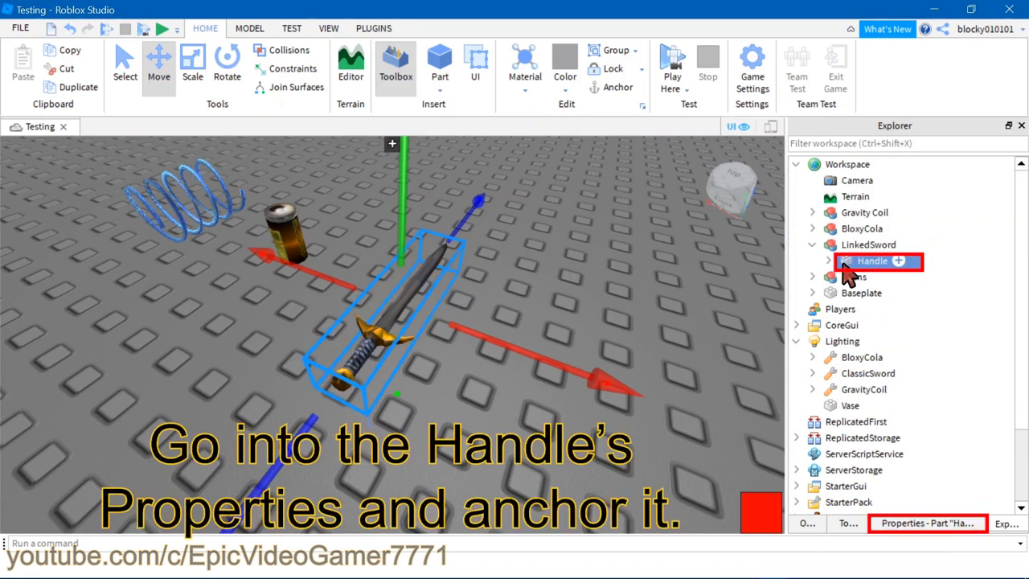
click(930, 540)
scroll(931, 503, down, 3)
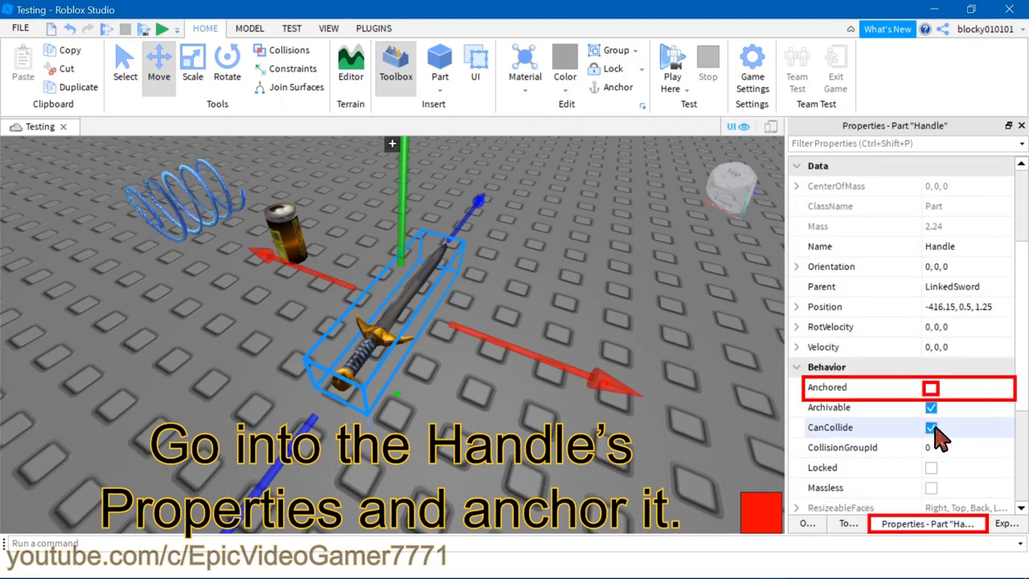
click(931, 388)
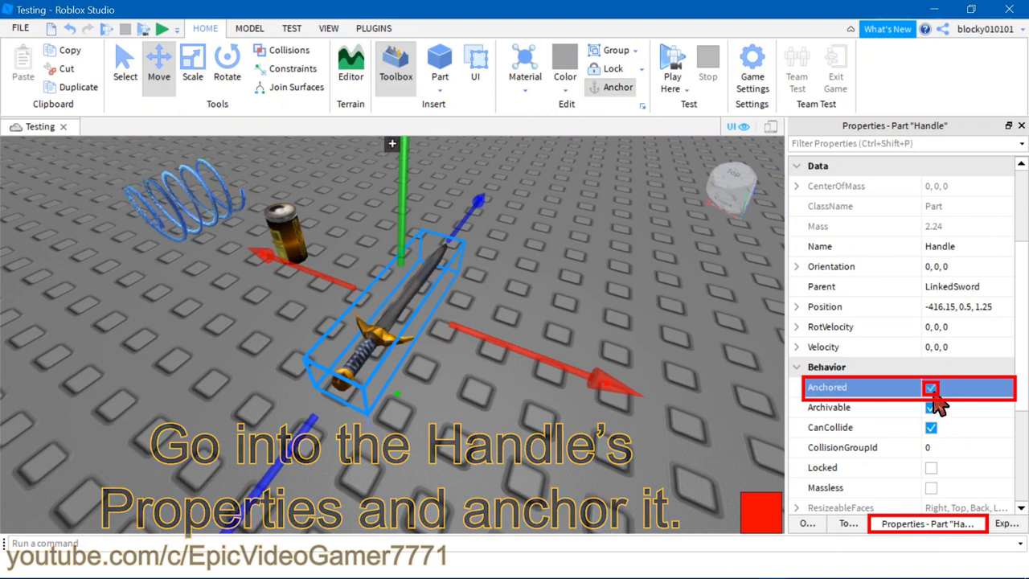
Step: Insert a new part into the LinkedSword group
click(1018, 523)
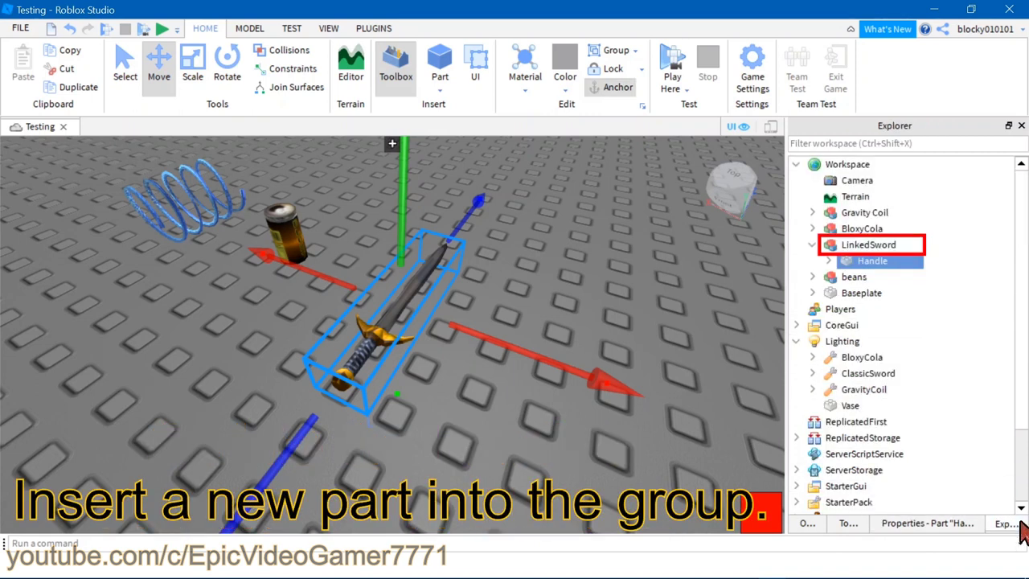
right_click(847, 249)
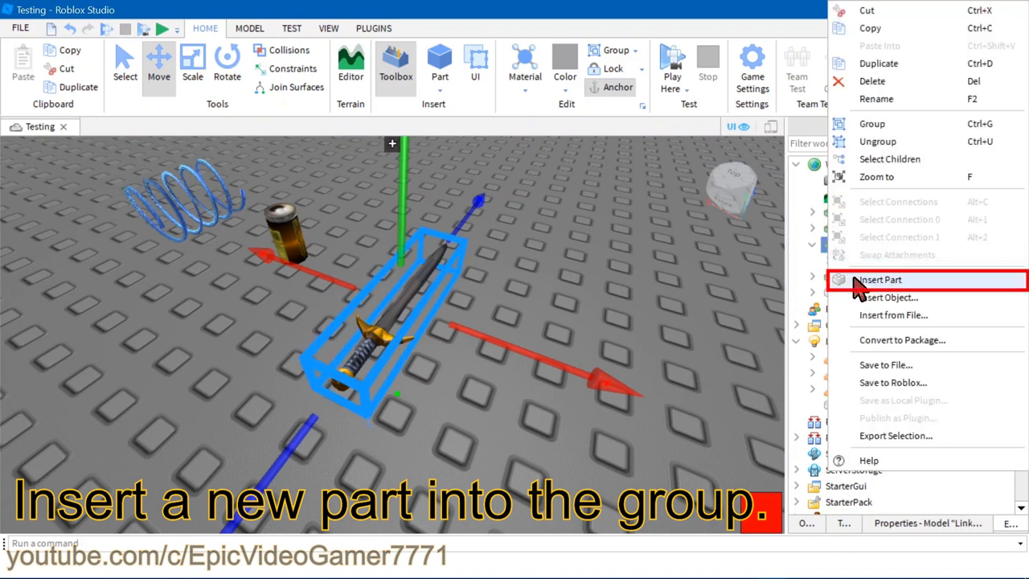
click(882, 285)
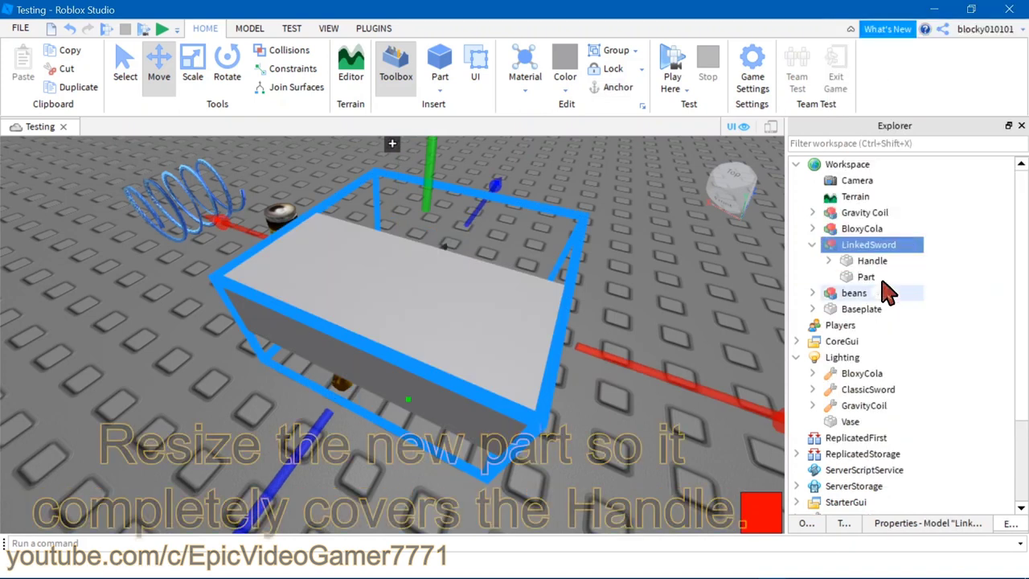
Step: Scale the new part from both sides to a width of 1.25 so that it spans the sword's crossguard
click(699, 336)
right_drag(696, 336, 659, 359)
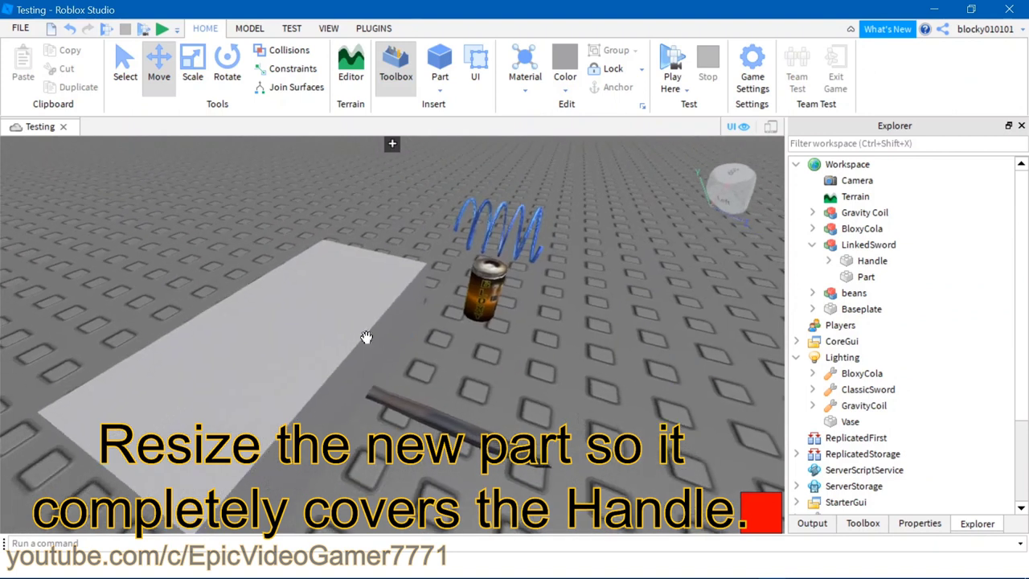
scroll(366, 334, down, 5)
click(404, 339)
key(f)
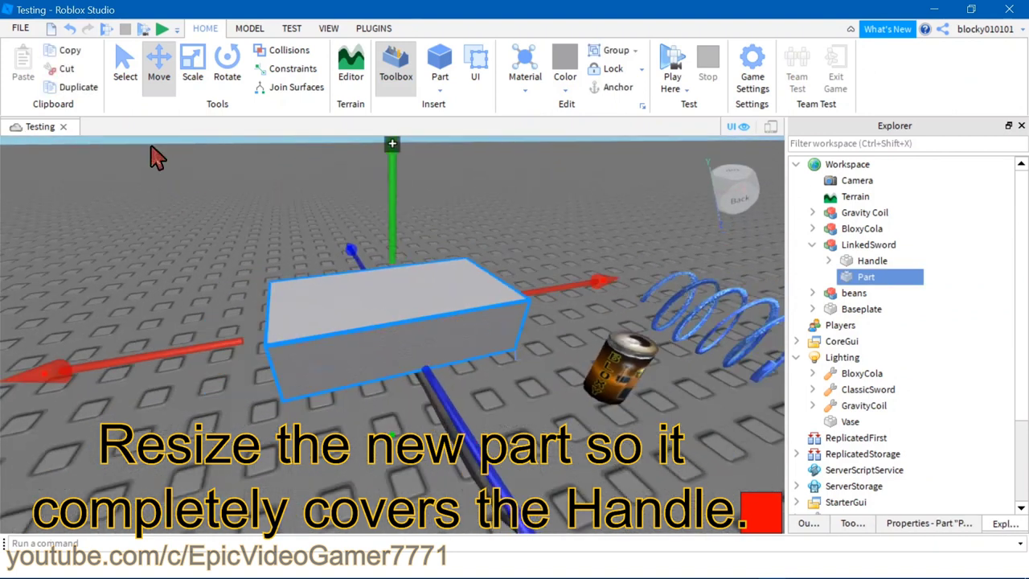
scroll(153, 151, down, 3)
click(201, 77)
drag(512, 300, 455, 311)
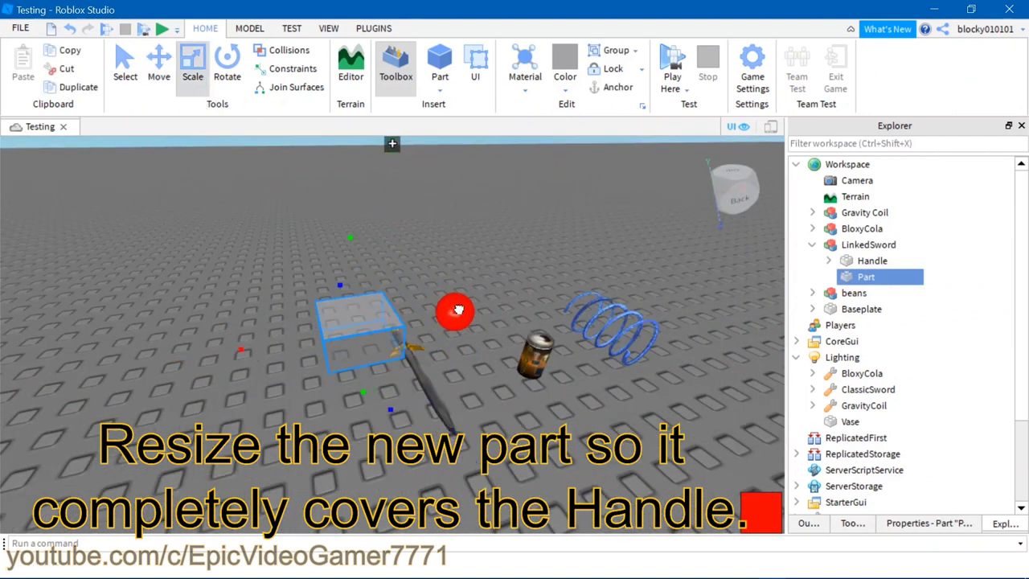
scroll(455, 322, up, 5)
right_drag(455, 321, 450, 321)
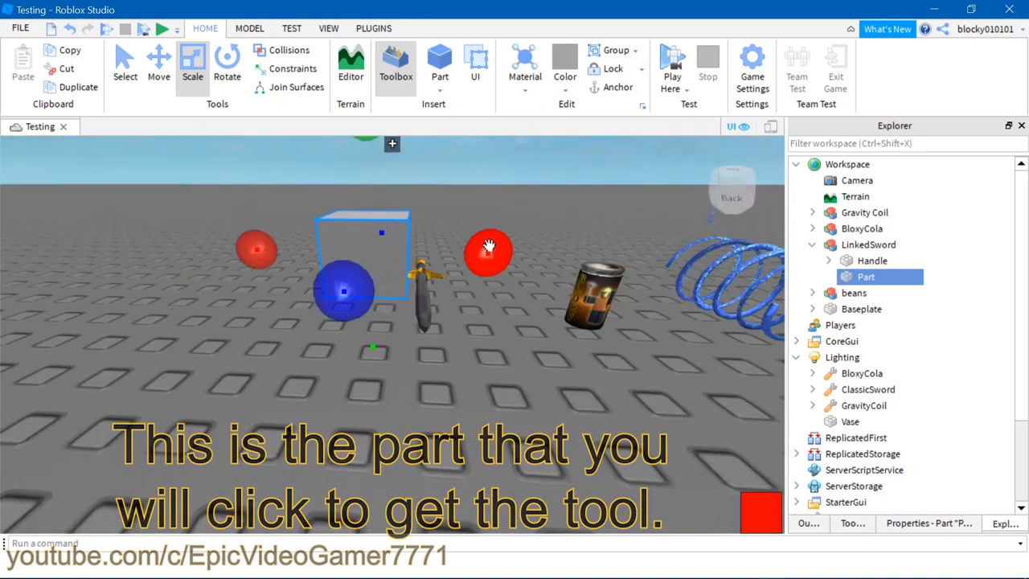
drag(489, 245, 528, 246)
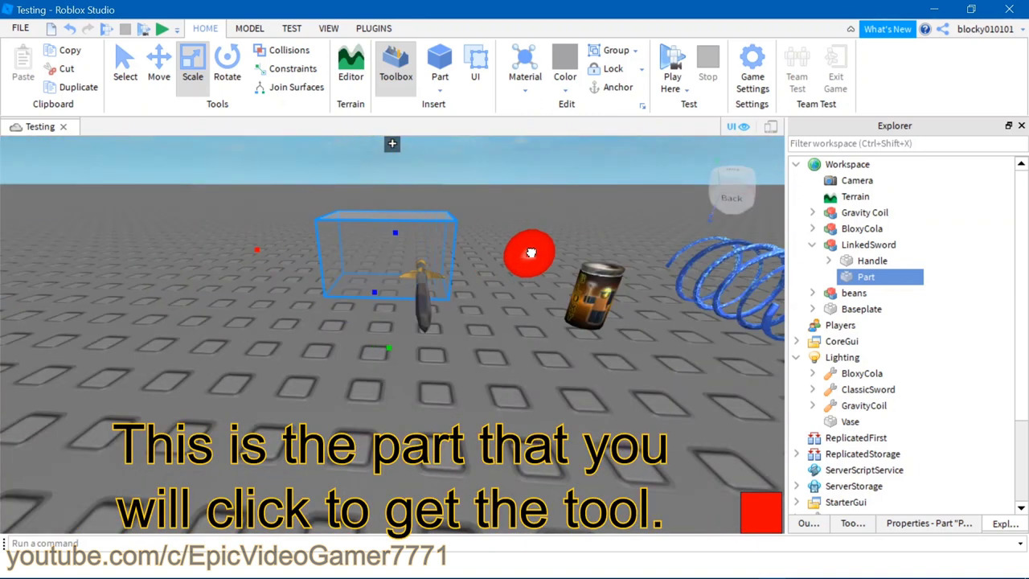
drag(257, 247, 335, 247)
Step: Scale the new part to a height of 0.75 and a length of 4.5 so that it encloses the whole sword
scroll(340, 248, up, 5)
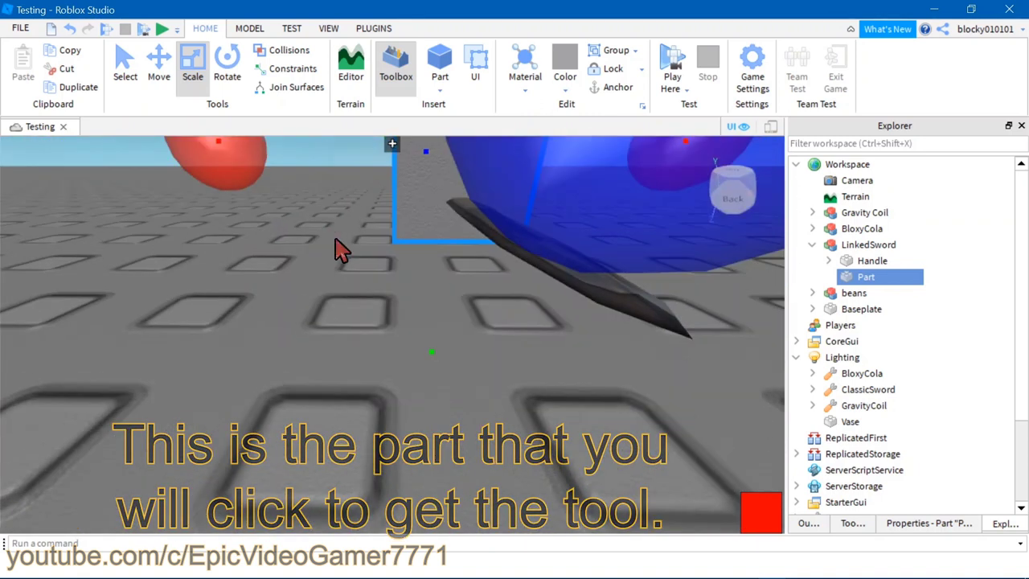
right_drag(340, 248, 349, 238)
scroll(349, 238, down, 5)
drag(437, 271, 562, 311)
right_drag(384, 260, 380, 243)
drag(375, 198, 376, 266)
right_drag(377, 266, 390, 237)
scroll(370, 271, up, 5)
scroll(378, 269, down, 5)
drag(401, 189, 407, 162)
right_drag(407, 162, 461, 301)
scroll(450, 315, down, 5)
scroll(452, 320, up, 5)
scroll(452, 317, down, 5)
scroll(461, 301, up, 5)
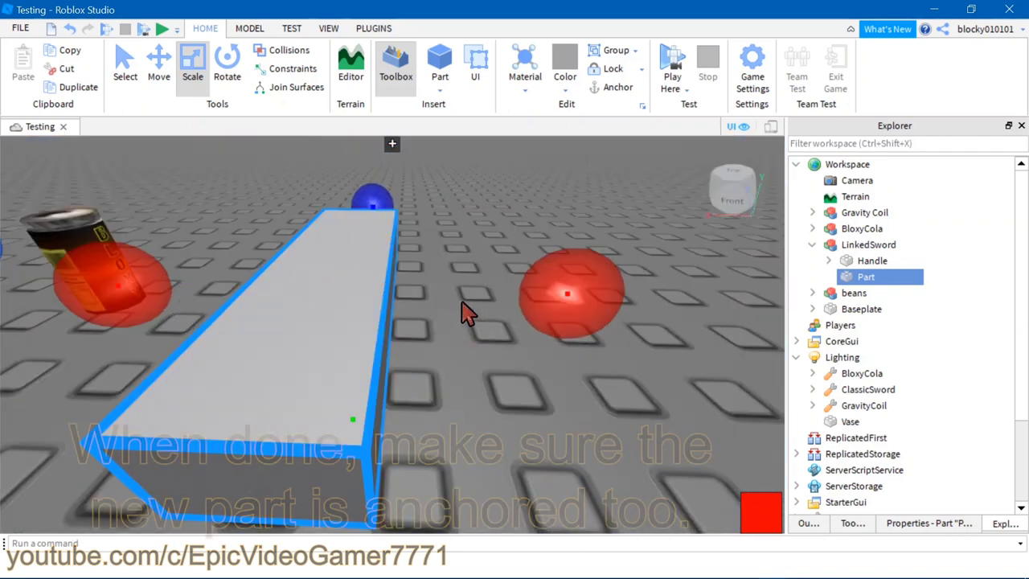
scroll(463, 303, down, 5)
Step: Anchor the new part that covers the sword
click(962, 522)
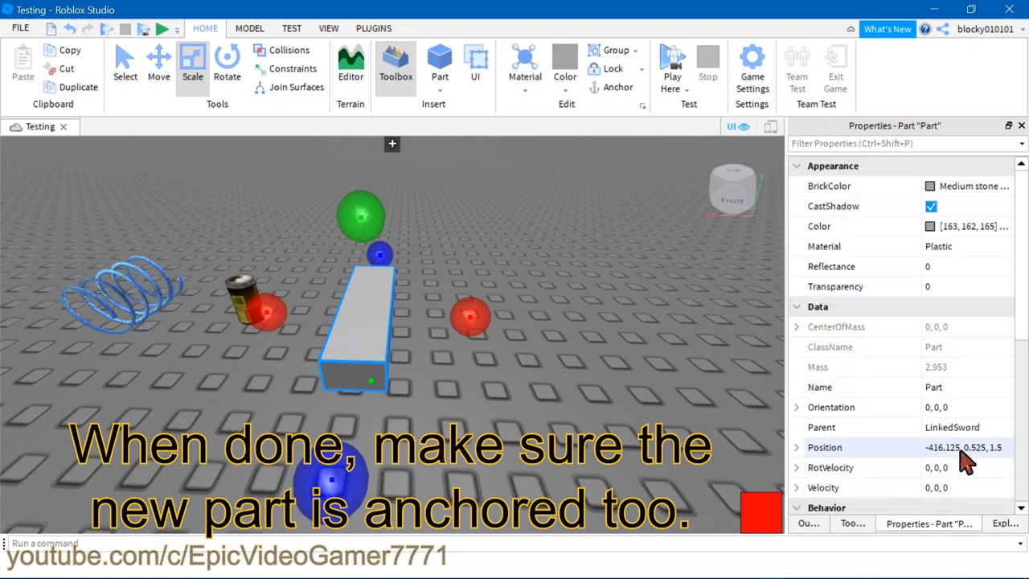
scroll(969, 329, down, 5)
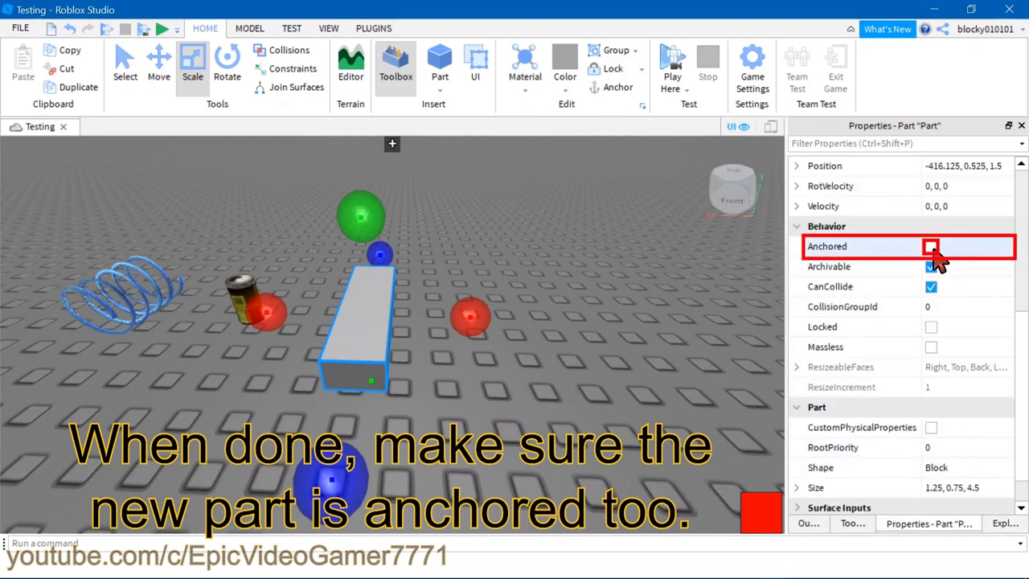
click(930, 247)
Step: Set the covering part's Transparency to 1 and deselect it
scroll(940, 369, down, 1)
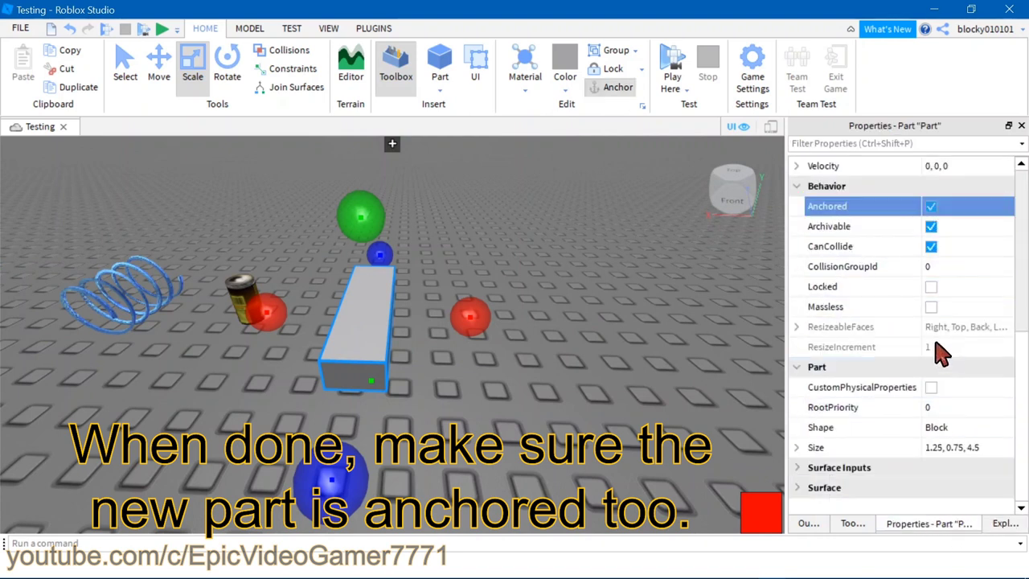
scroll(950, 361, up, 6)
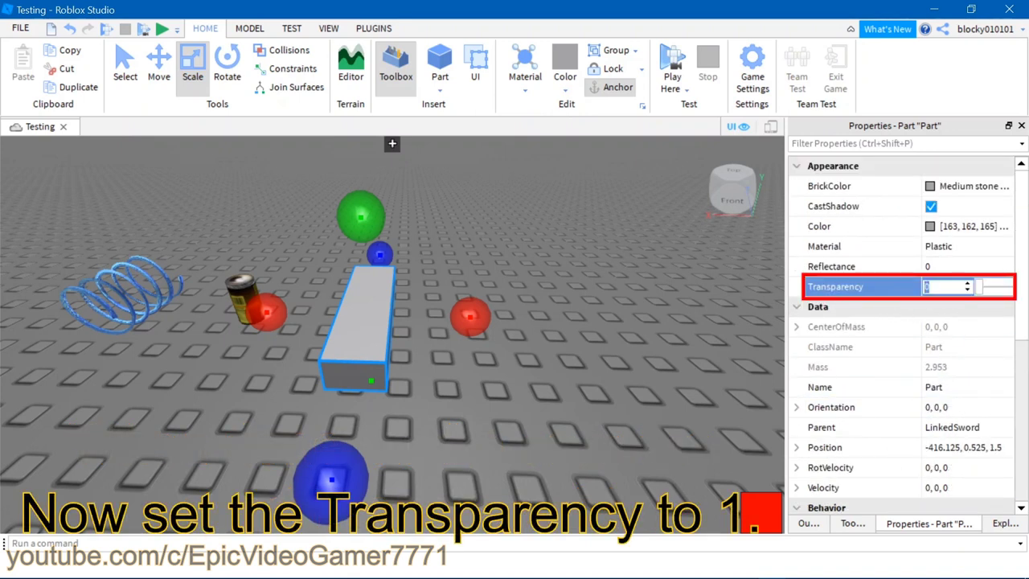
text(1)
right_drag(677, 394, 677, 394)
click(677, 394)
right_drag(458, 390, 459, 390)
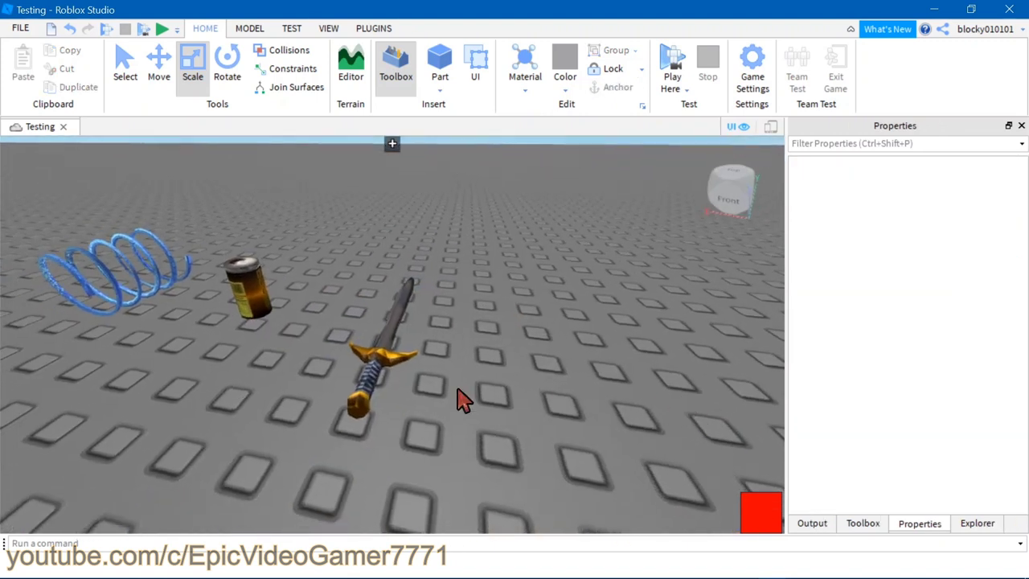
Step: Insert a ClickDetector object into the transparent part of the LinkedSword group
click(382, 363)
click(1005, 523)
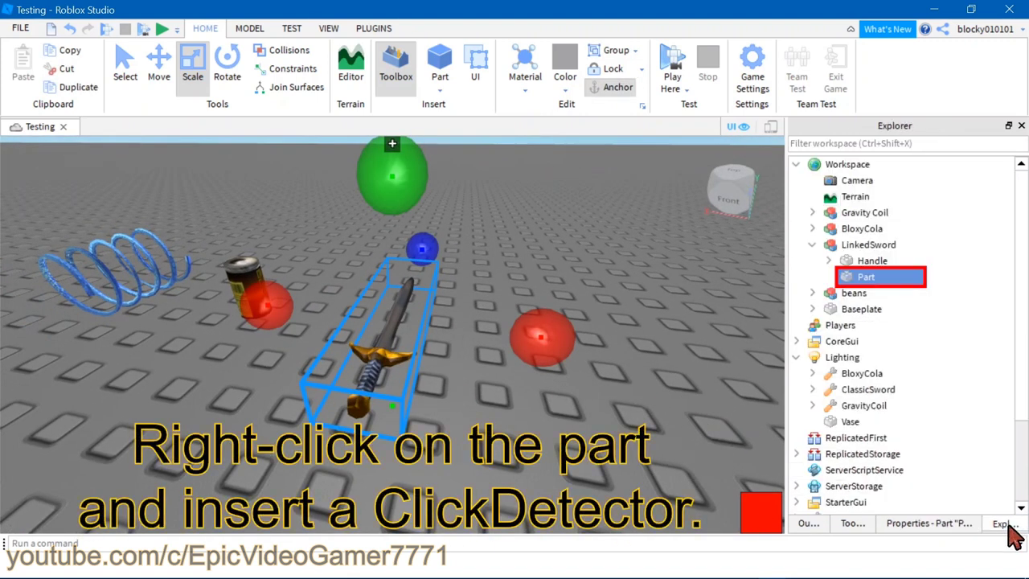
right_click(852, 283)
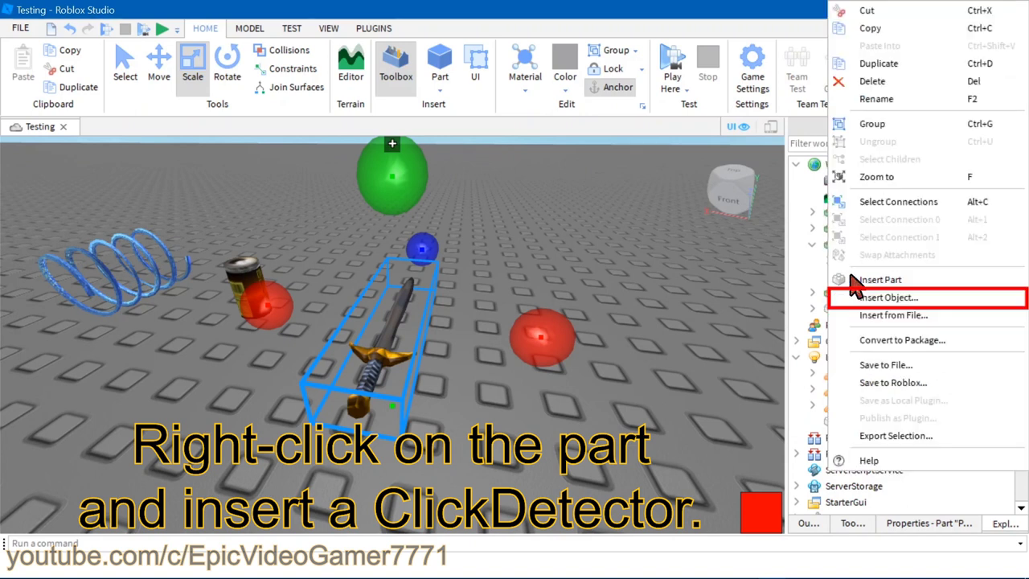
click(916, 297)
text(cl)
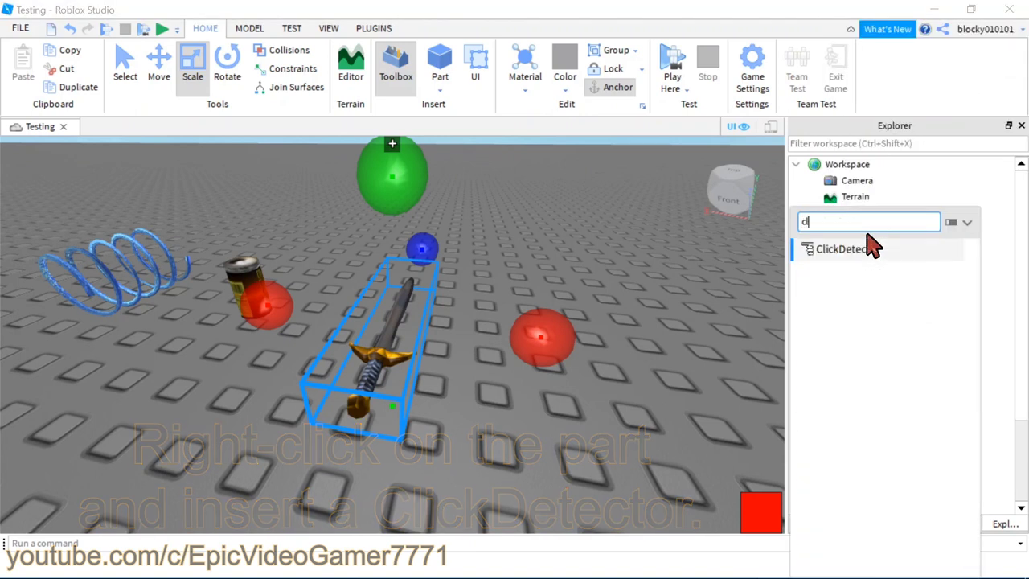
text(icke)
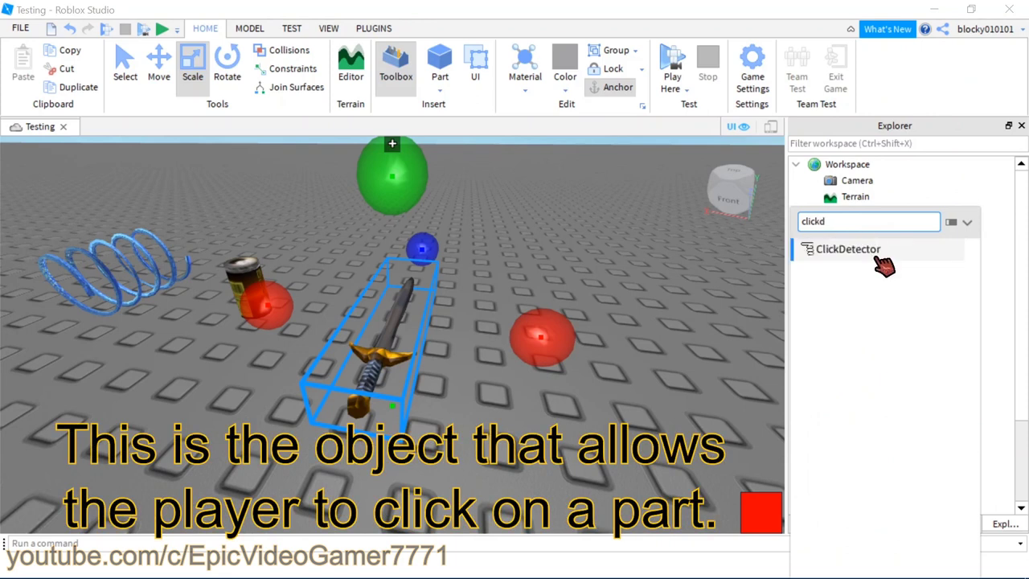
click(868, 253)
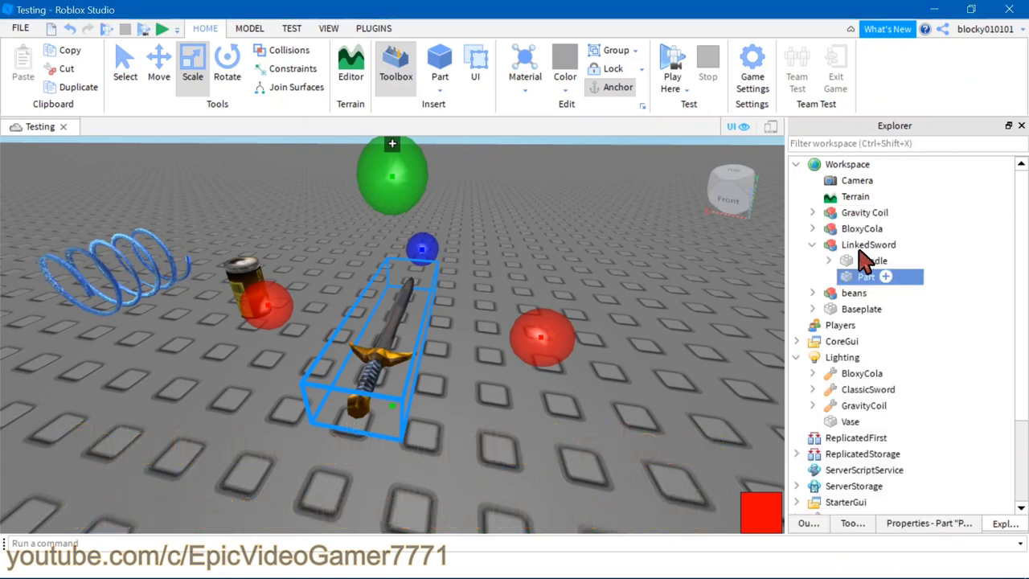
Step: Set the ClickDetector's MaxActivationDistance to 8
click(884, 293)
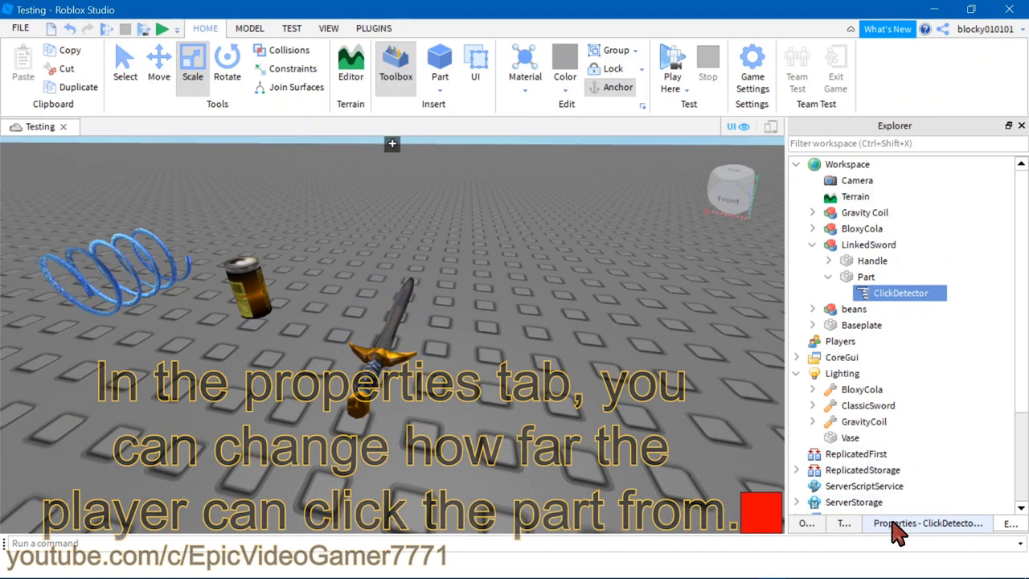
click(896, 523)
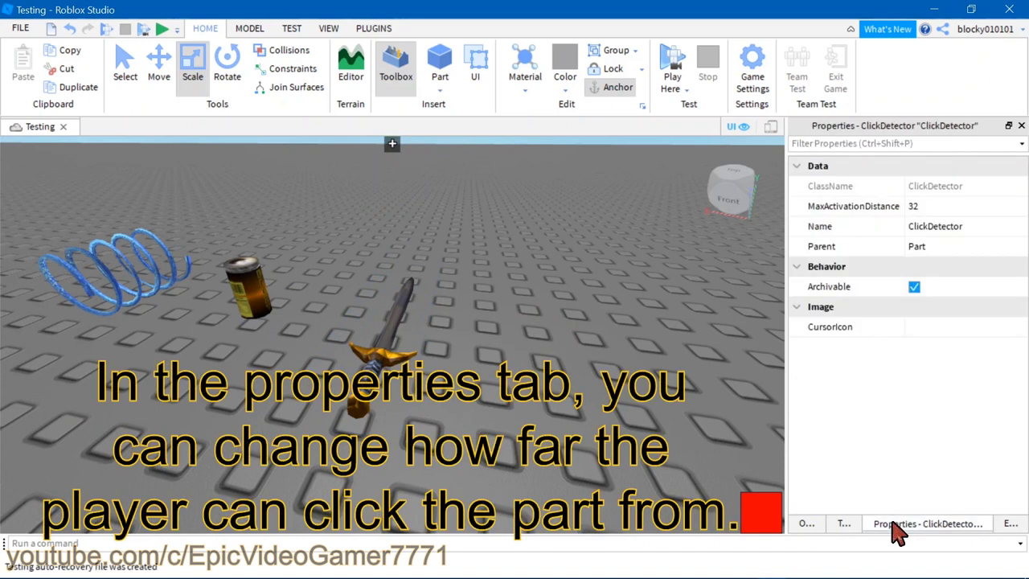
click(924, 206)
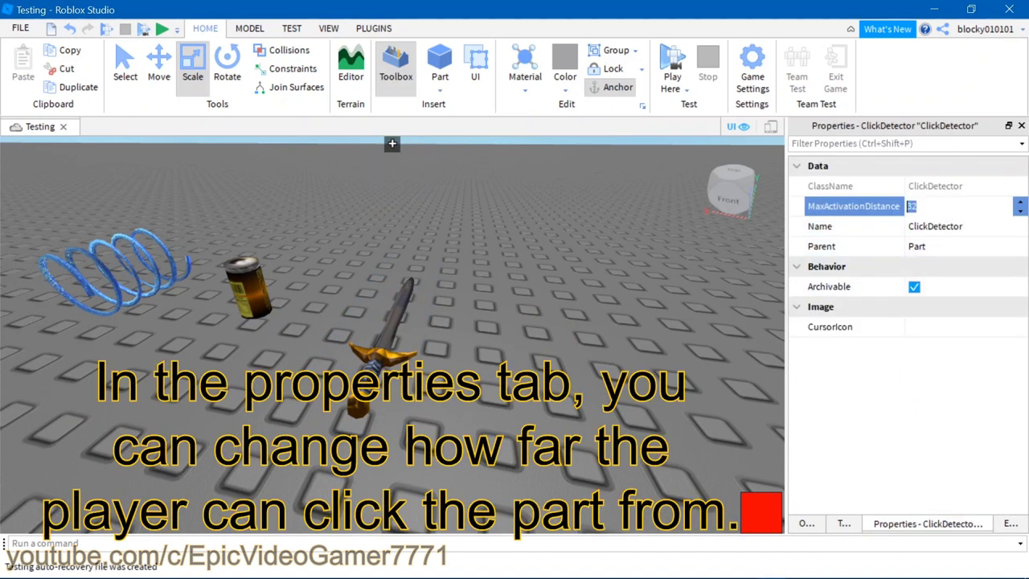
text(8)
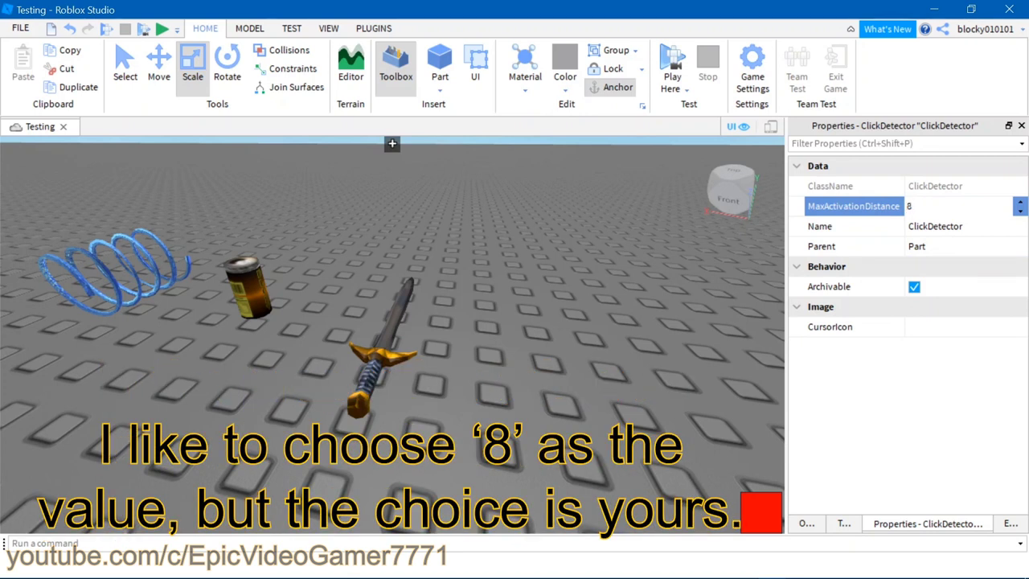
Step: Insert a Script into the transparent part of the LinkedSword group and delete its default code
click(1004, 523)
click(862, 276)
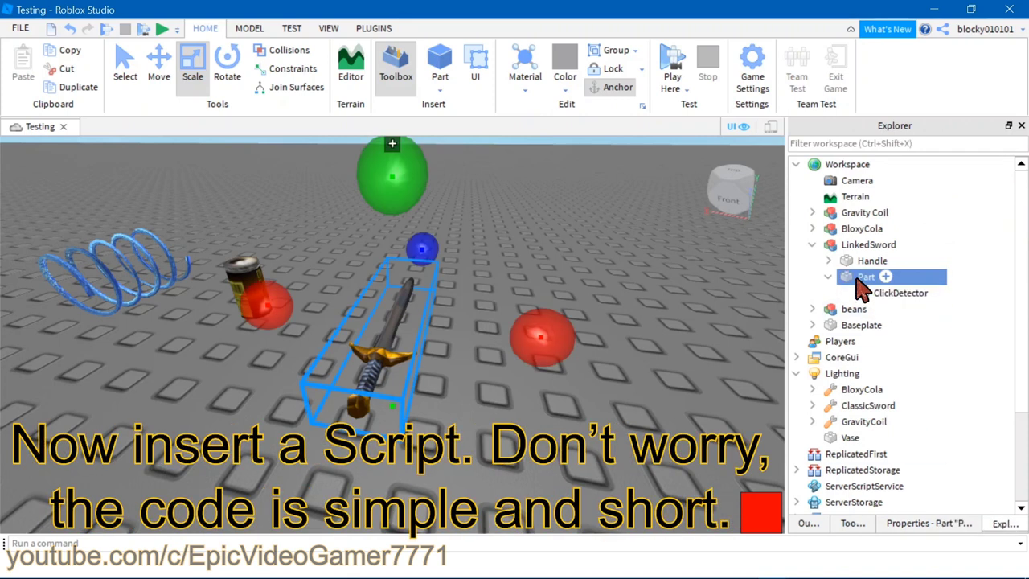
right_click(858, 280)
click(875, 297)
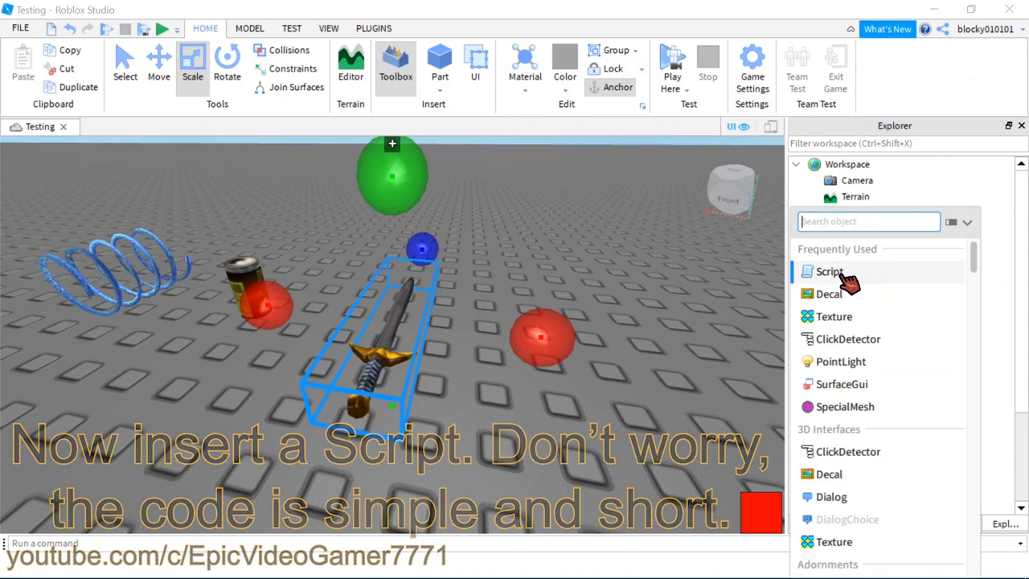
click(846, 275)
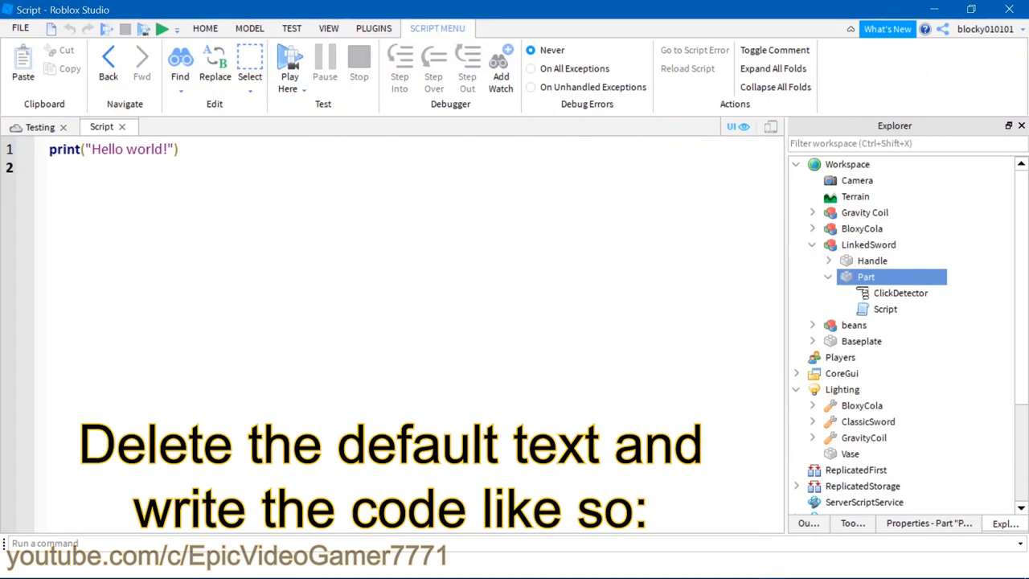
key(ctrl+a)
key(BackSpace)
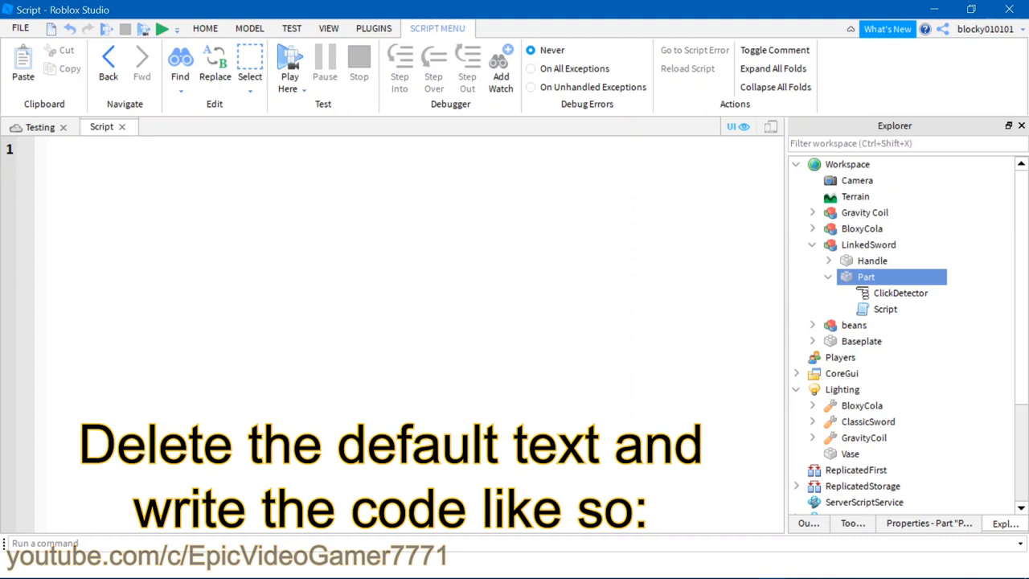
Step: Write a function Give(player) whose first line is local backpack = player.Backpack
text(function )
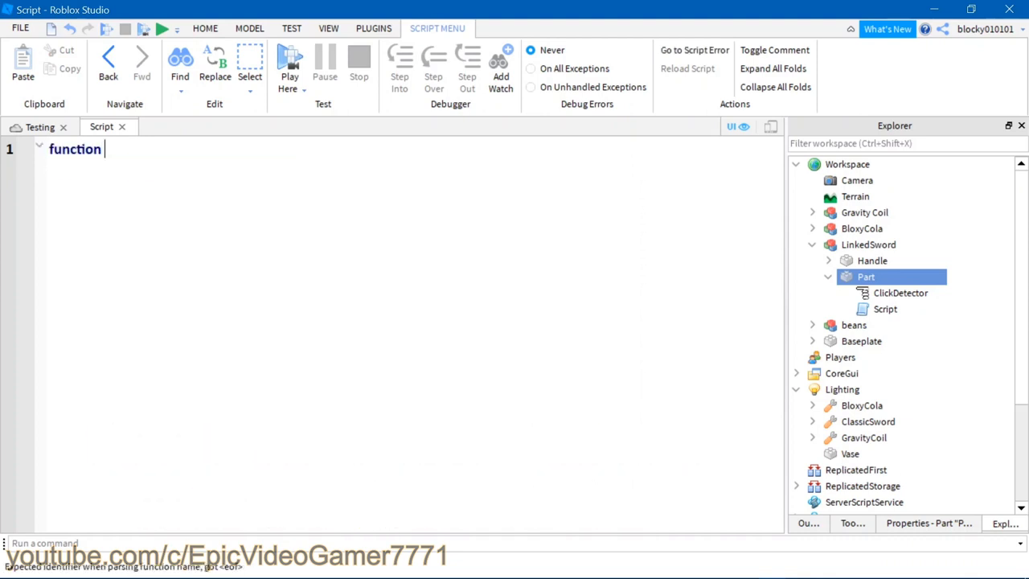
text(Give(pl)
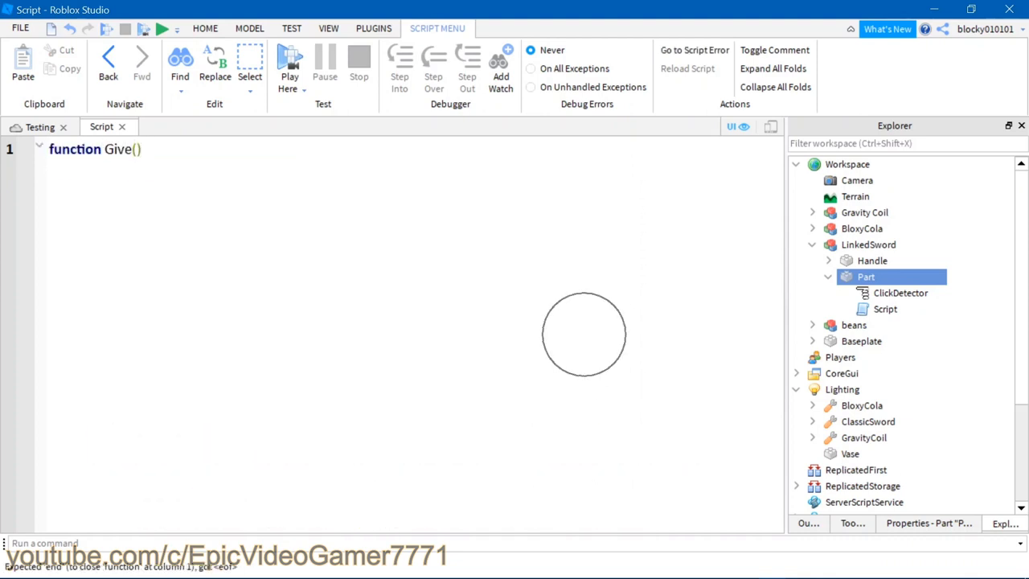
text(ayer)
key(Return)
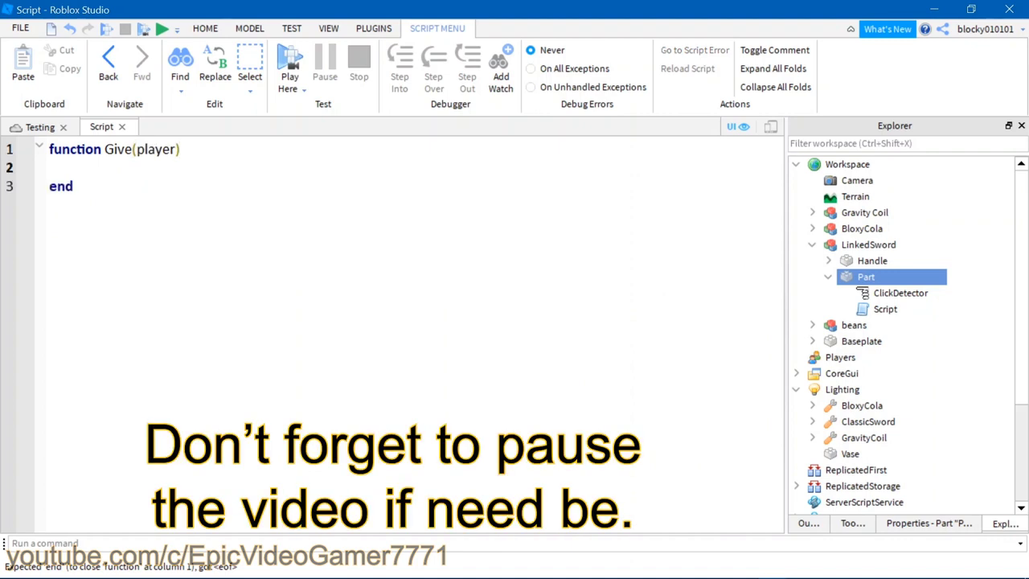
text(local ba)
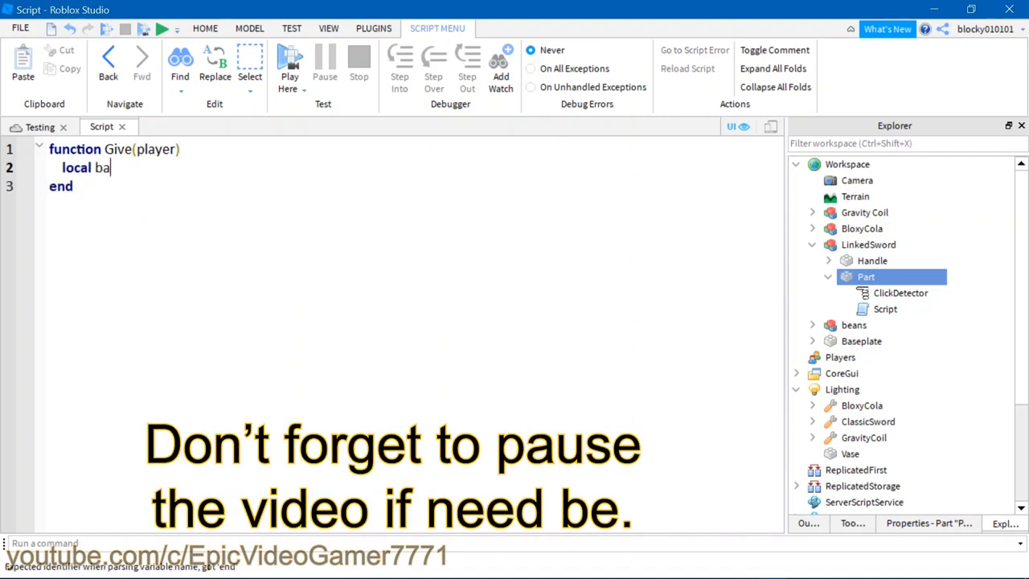
text(ckpack = pl)
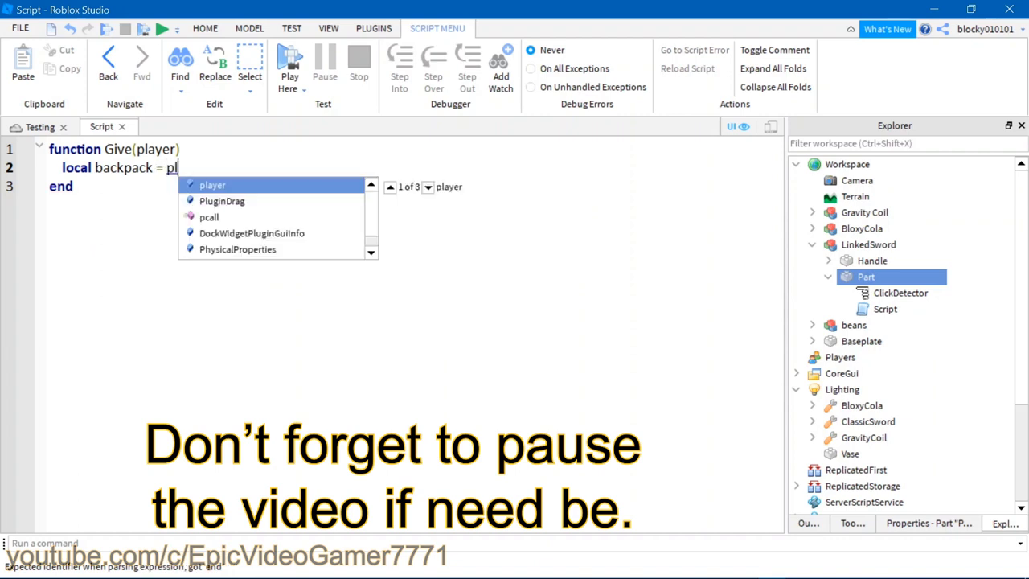
text(ayer.Backpack)
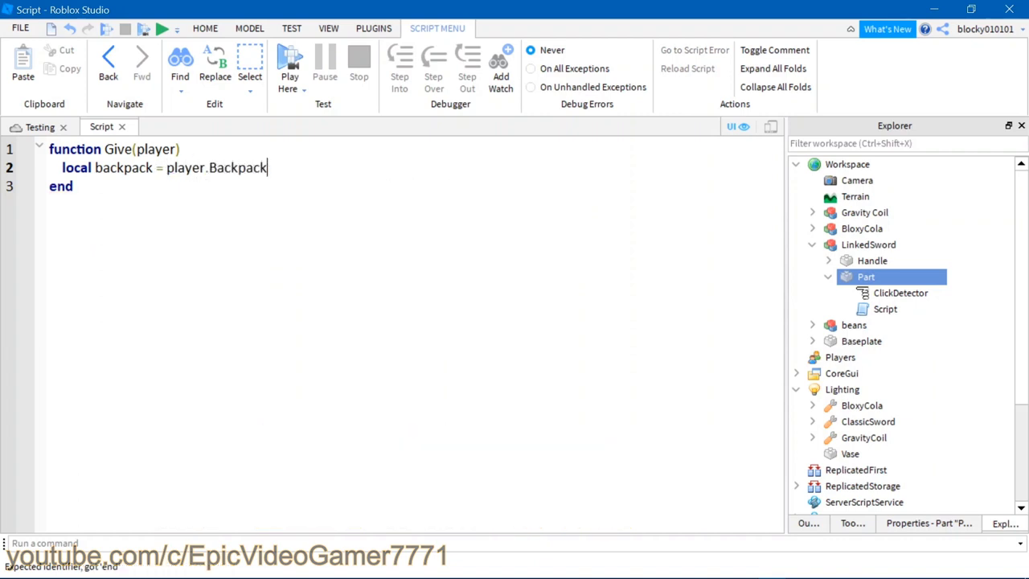
Step: Add the line local tool = game.Lighting.ClassicSword inside the Give function
key(Return)
text(local too)
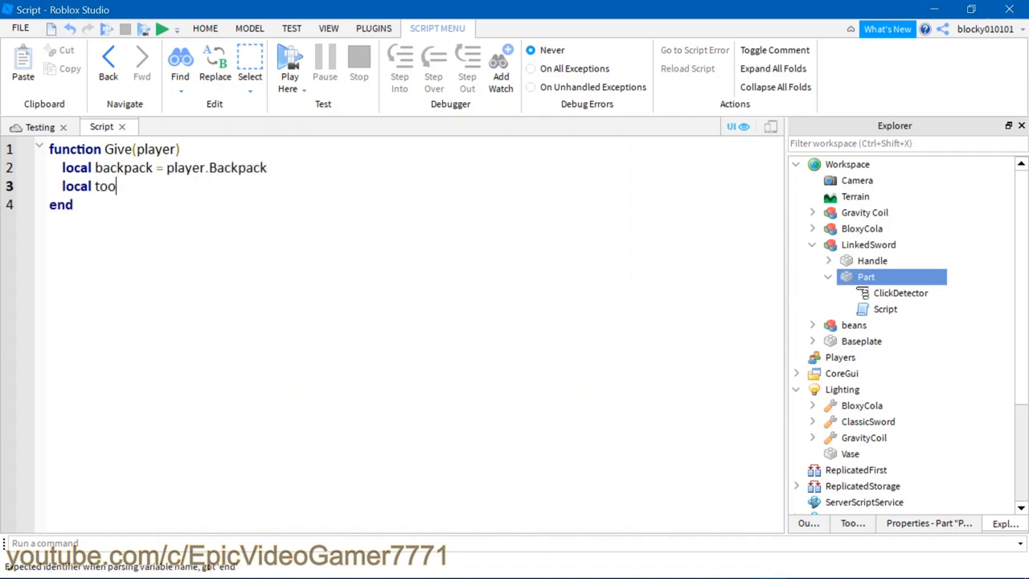
text(l = game.Light)
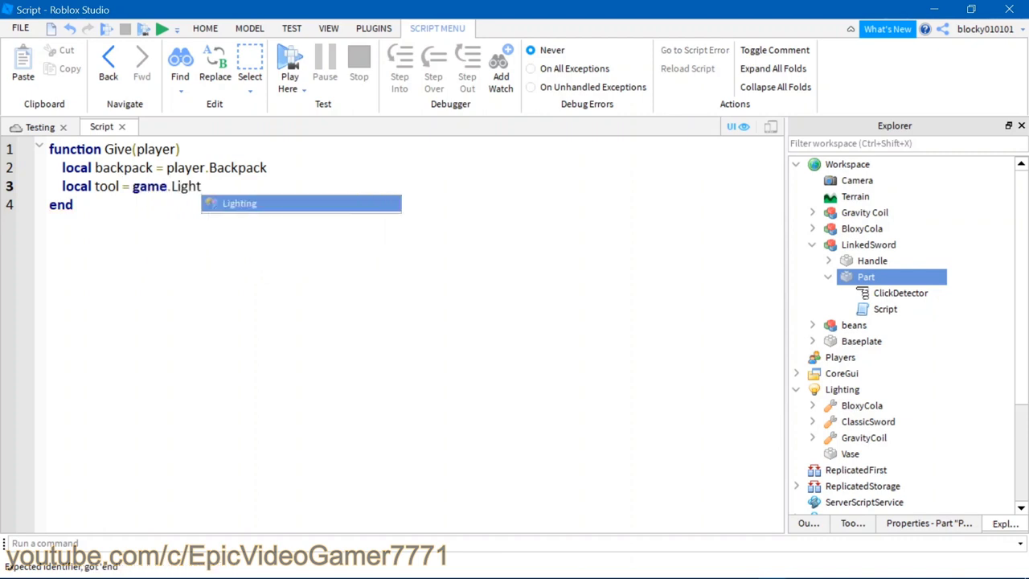
key(Tab)
text(. Ga)
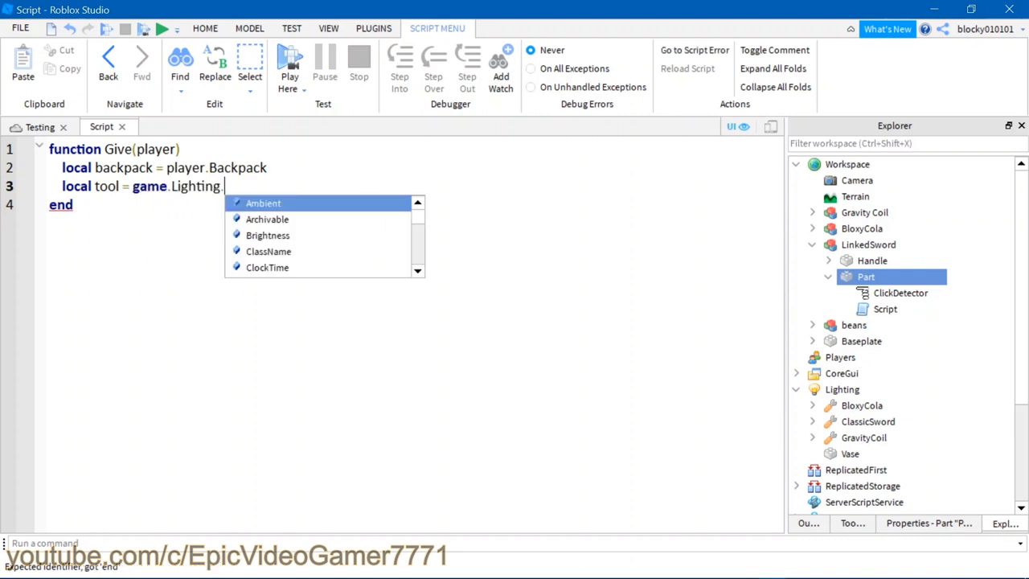
key(BackSpace)
key(BackSpace)
key(BackSpace)
text(Ga)
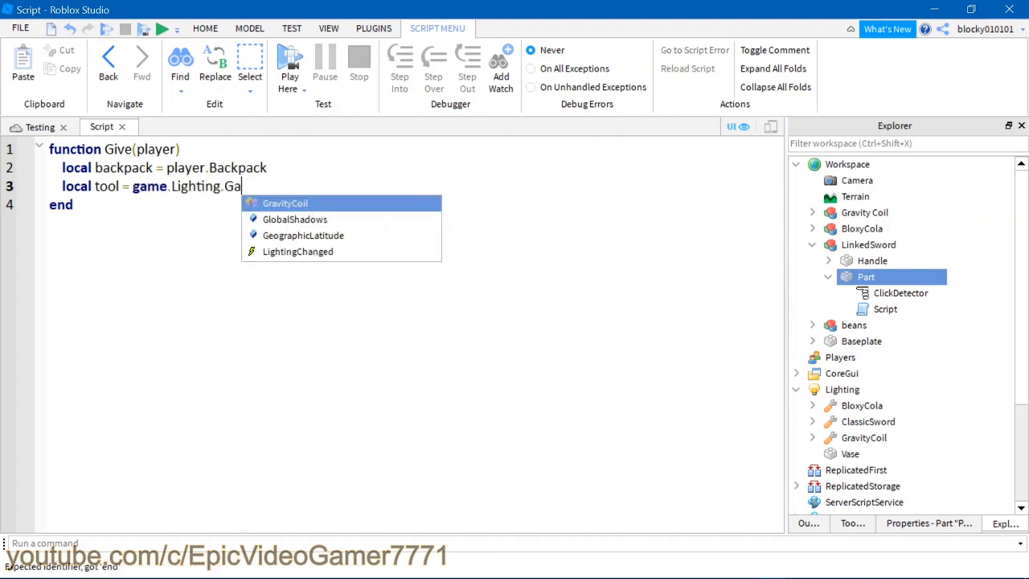
key(BackSpace)
key(BackSpace)
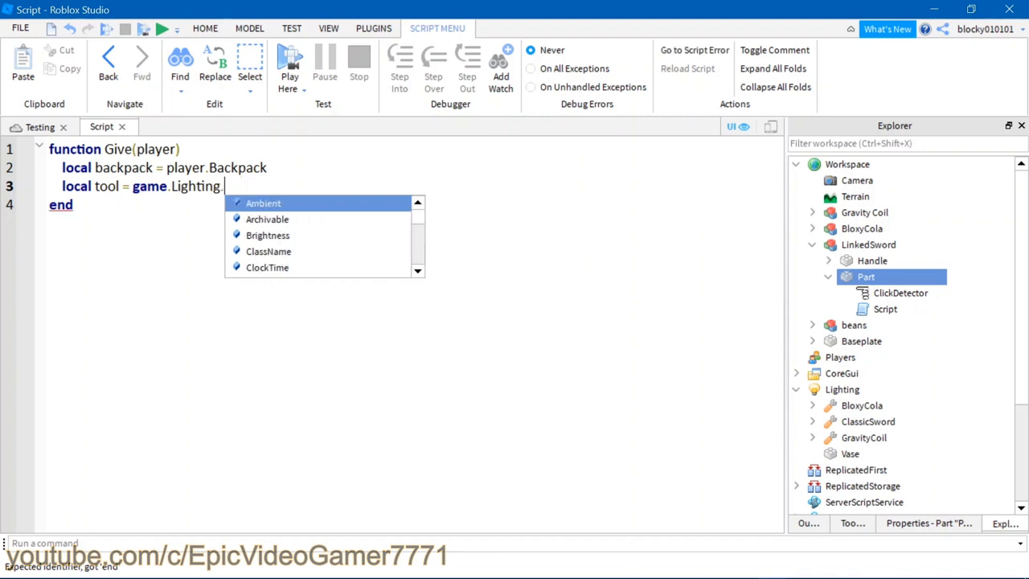
text(Cls)
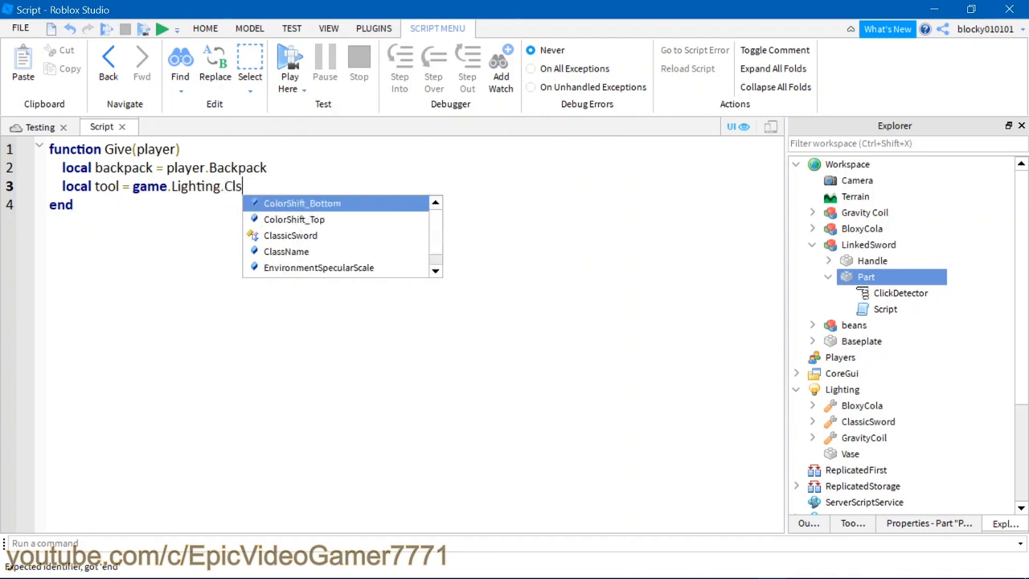
key(BackSpace)
text(ass)
key(Tab)
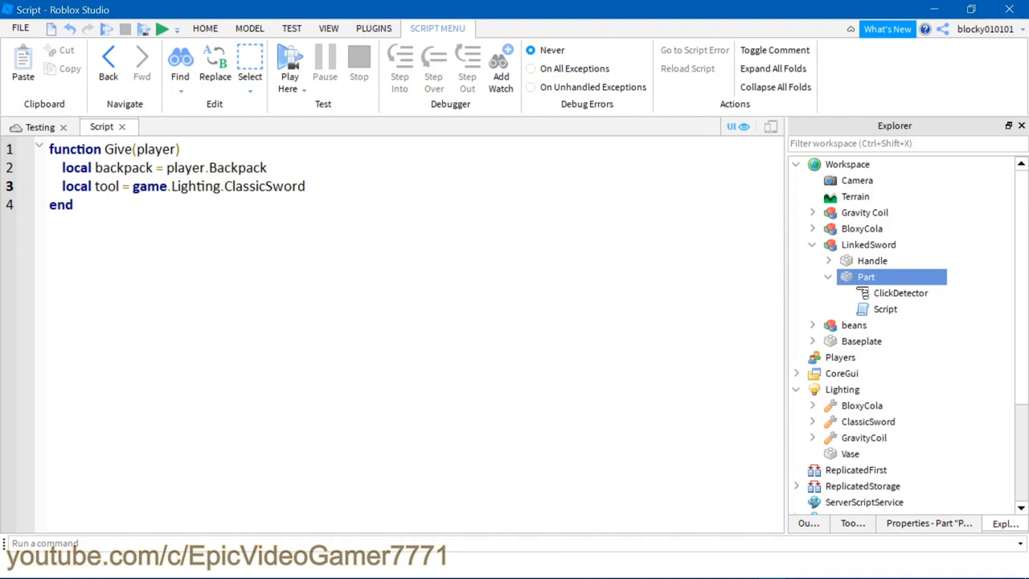
Step: Add the line tool:Clone().Parent = backpack at the end of the Give function's body
key(Return)
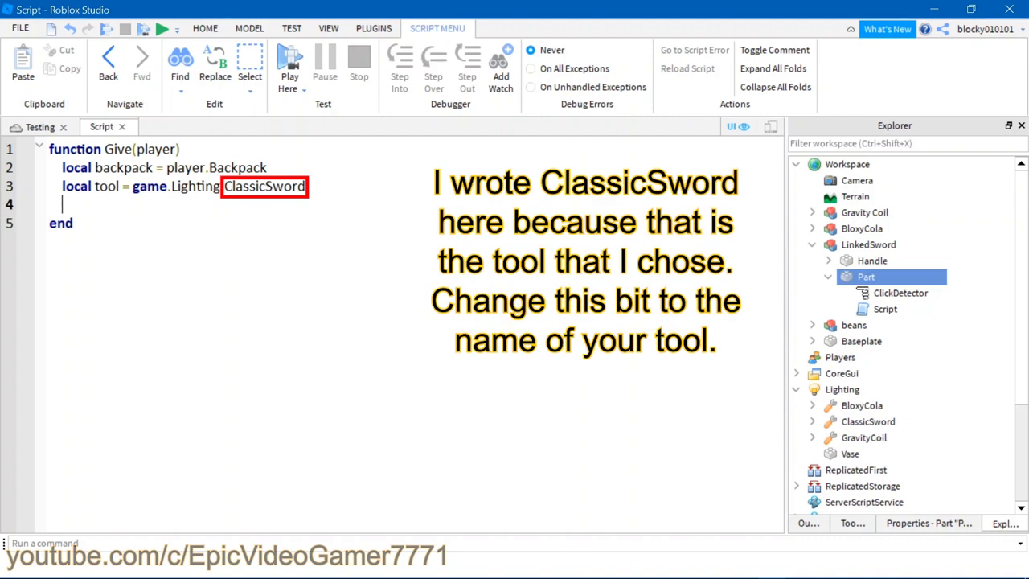
text(tool:Clone)
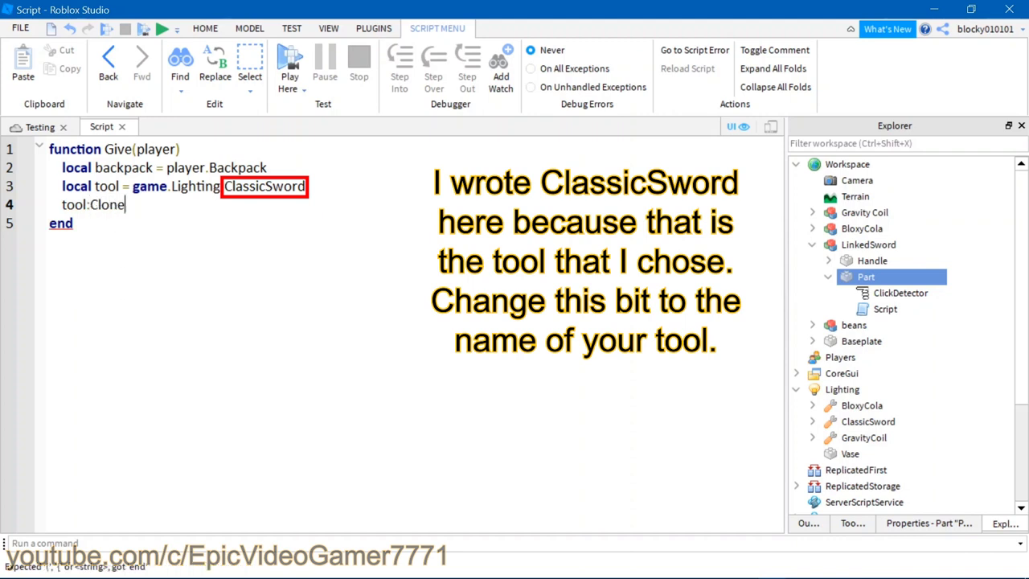
text(())
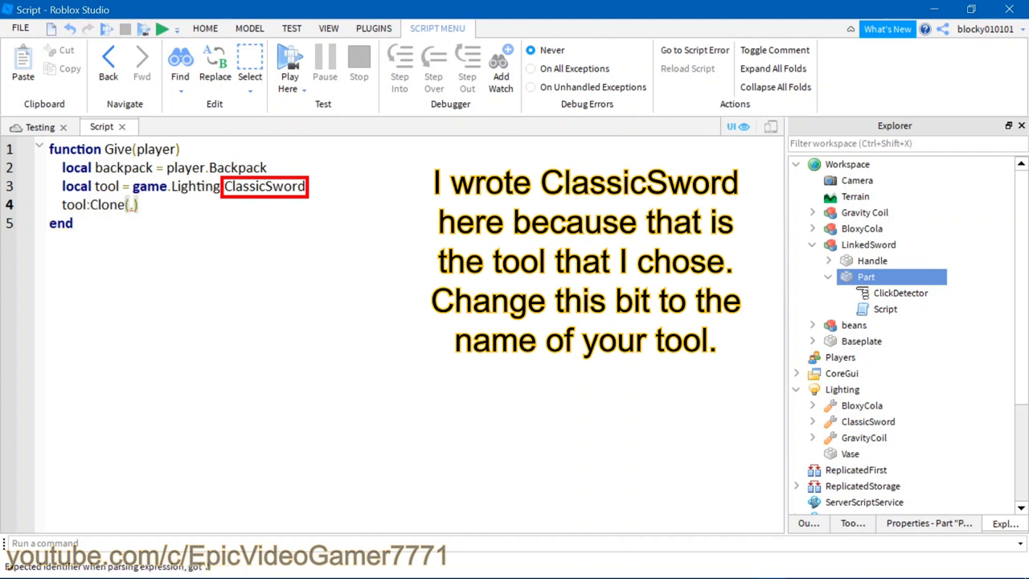
text(.Paren)
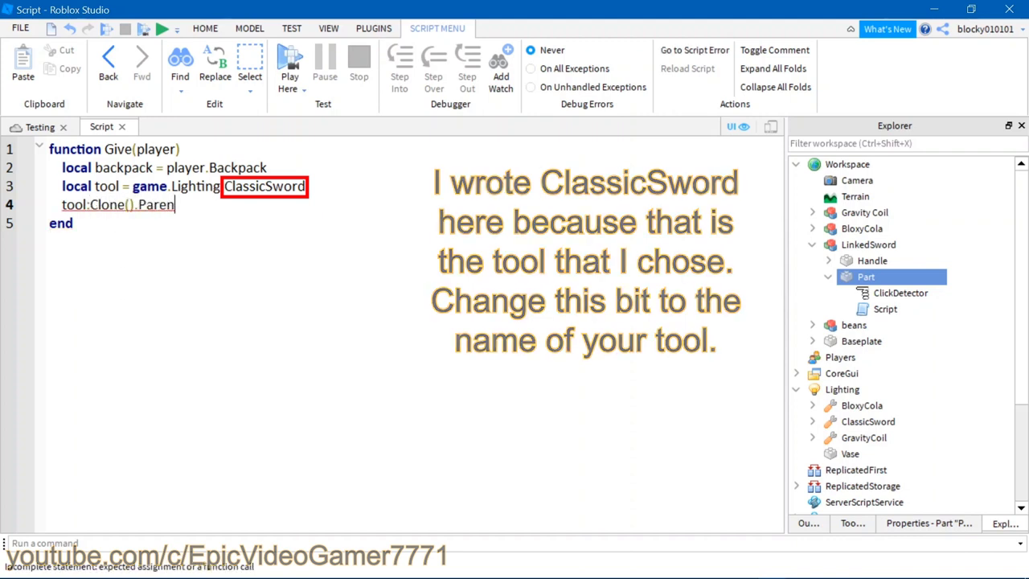
text(t = backpack)
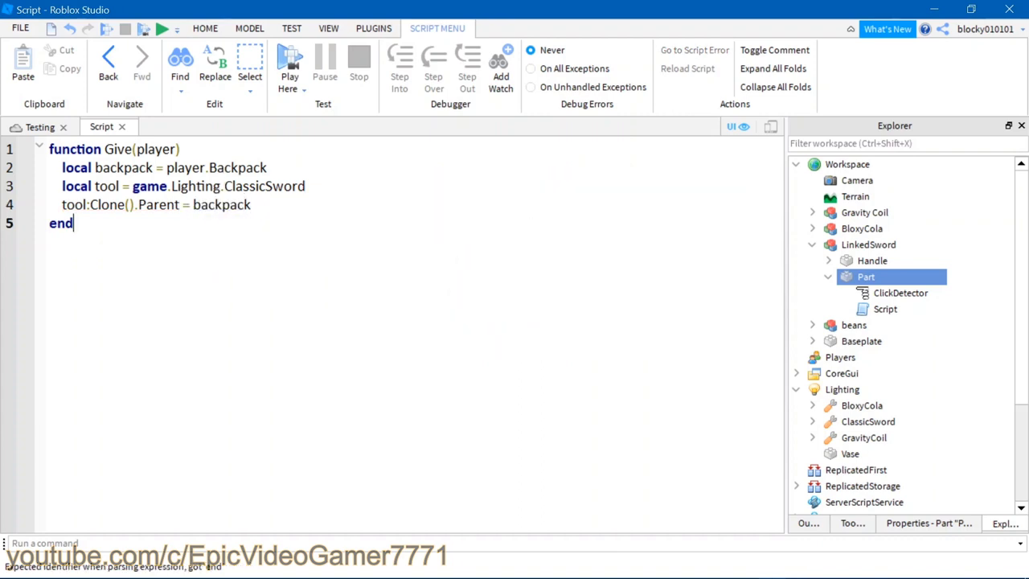
Step: Below the function, after a blank line, add script.Parent.ClickDetector.MouseClick:Connect(Give)
text( end  script.Parent)
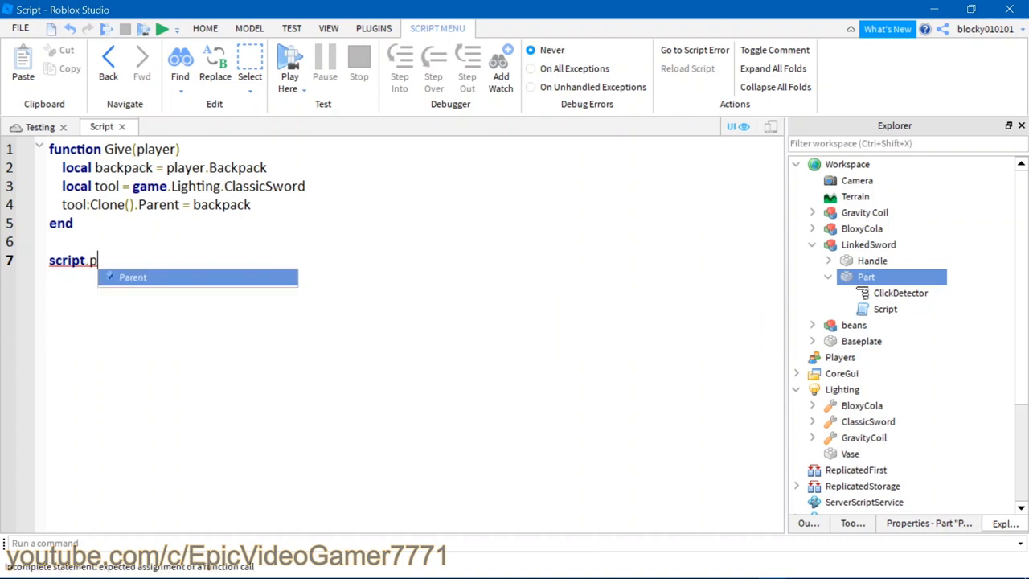
text(.ClickDetector.)
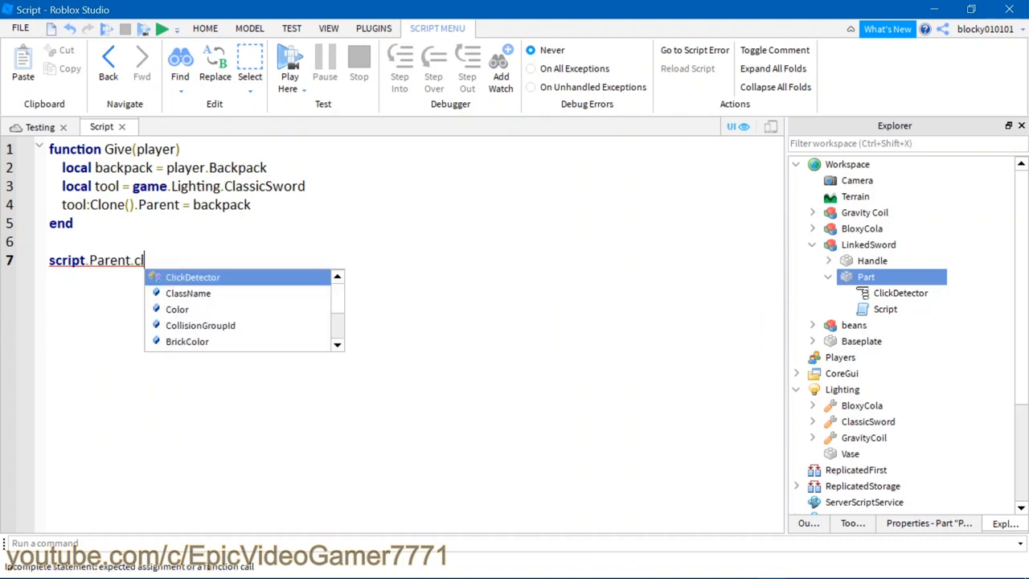
text(MouseClick.)
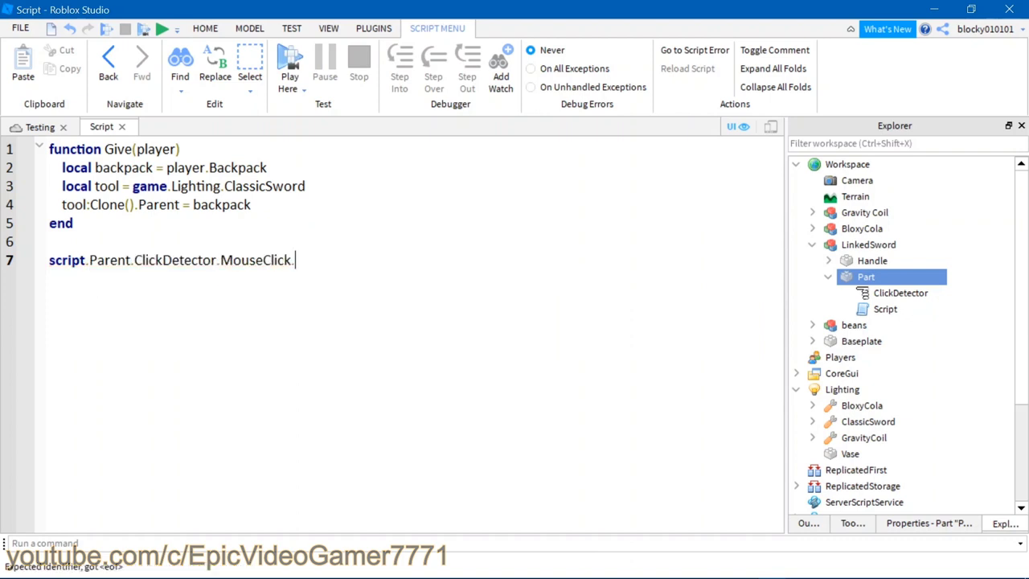
key(BackSpace)
text(:c)
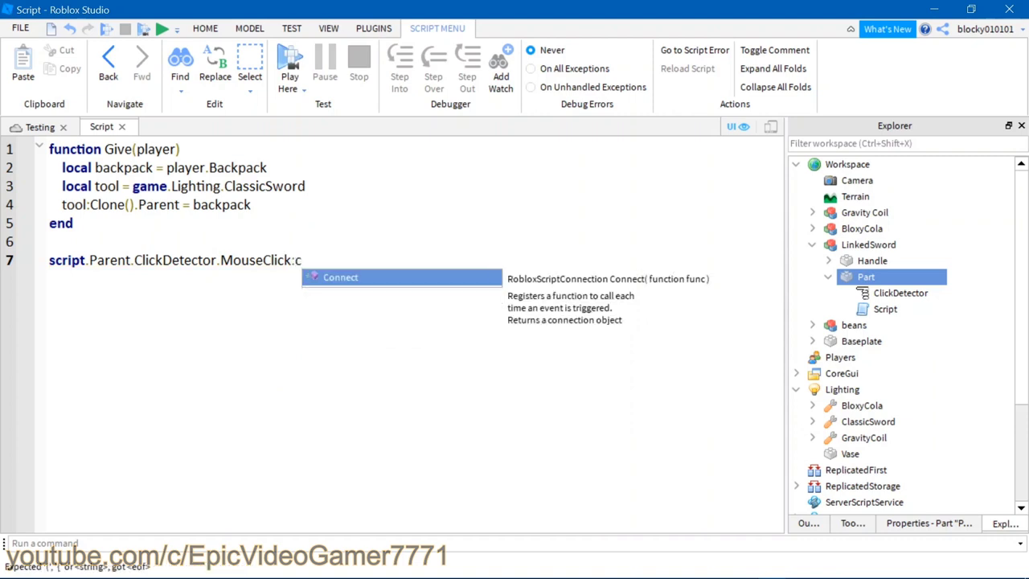
key(Tab)
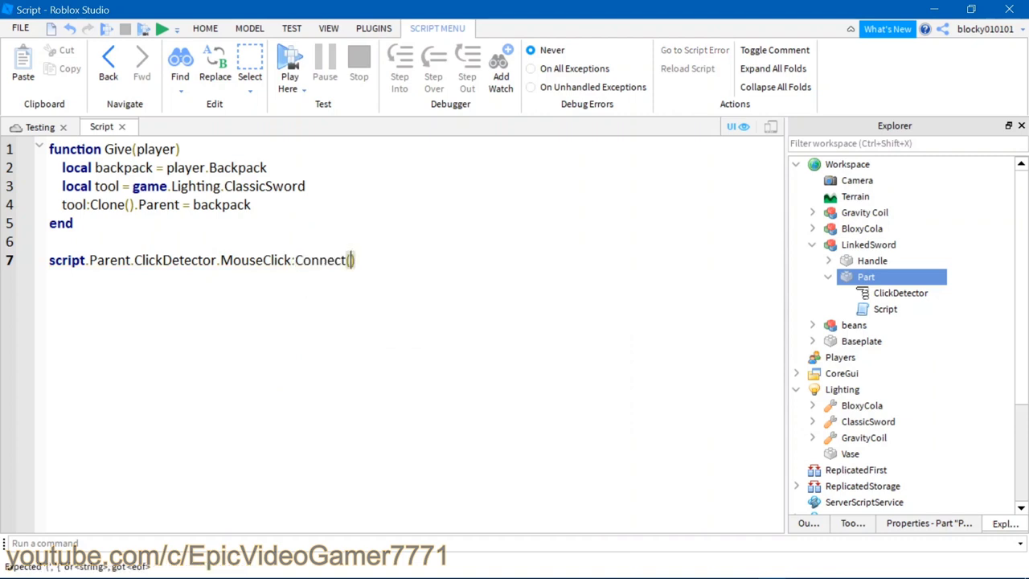
text(Give))
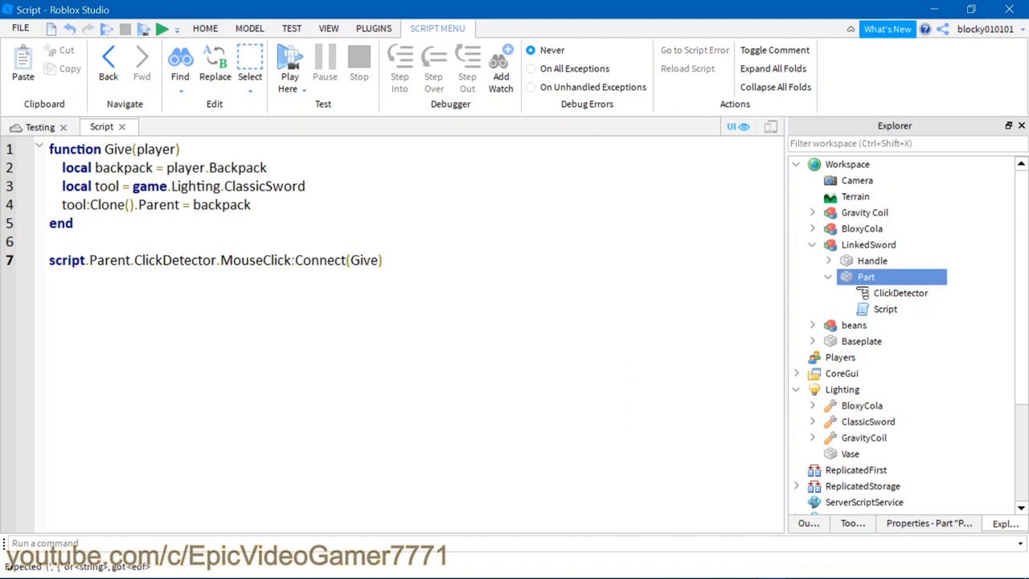